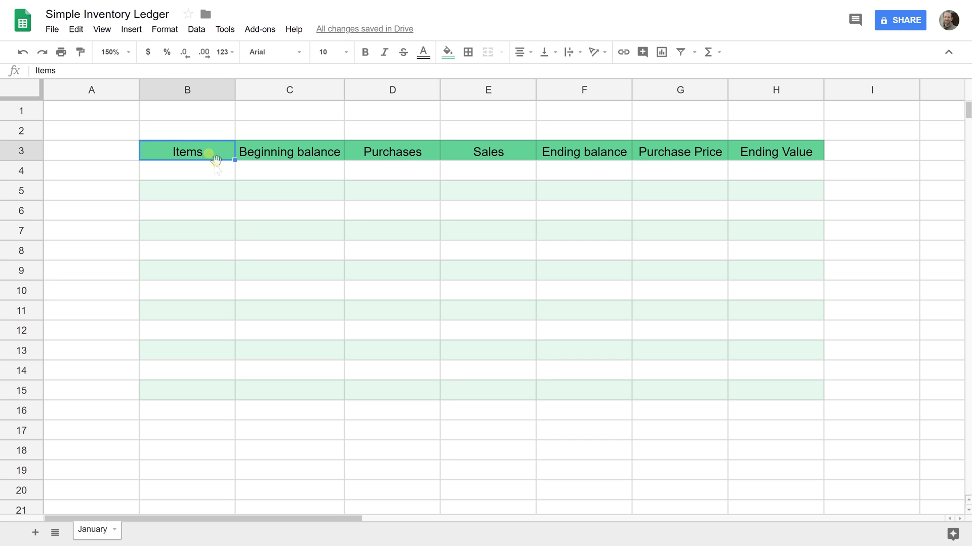
Step: Enter Vanilla, Mint Choc Chip and Bubble Gum in cells B4 to B6
click(214, 167)
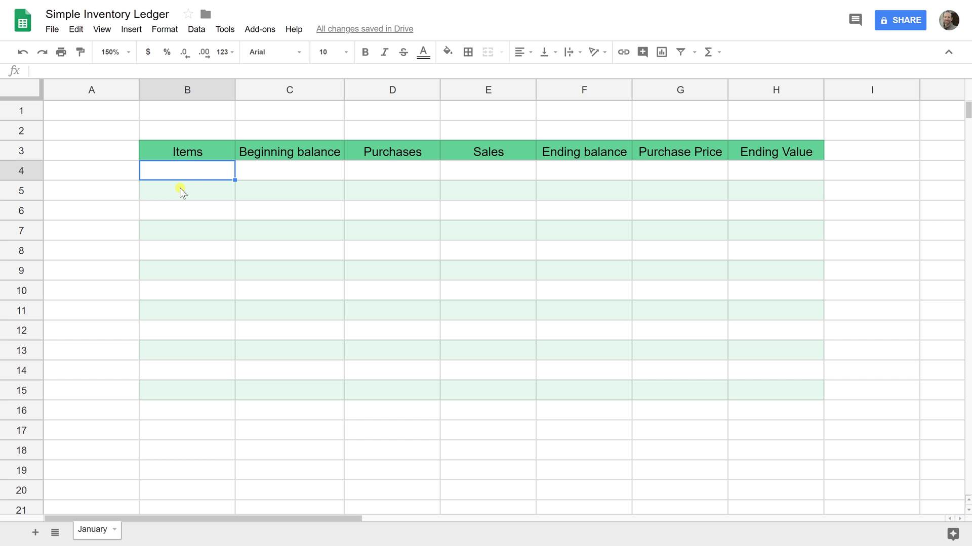
text(Va)
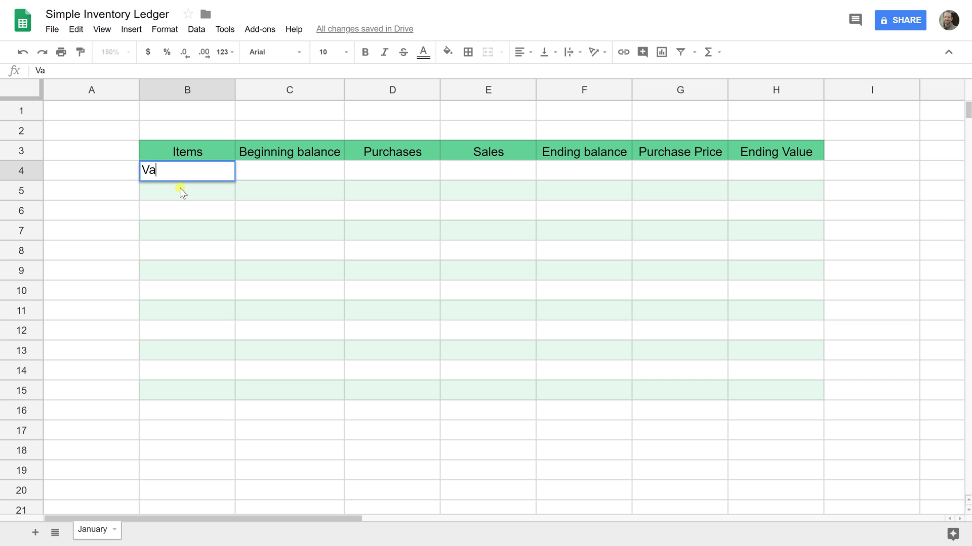
text(nilla)
key(Return)
text(Mint)
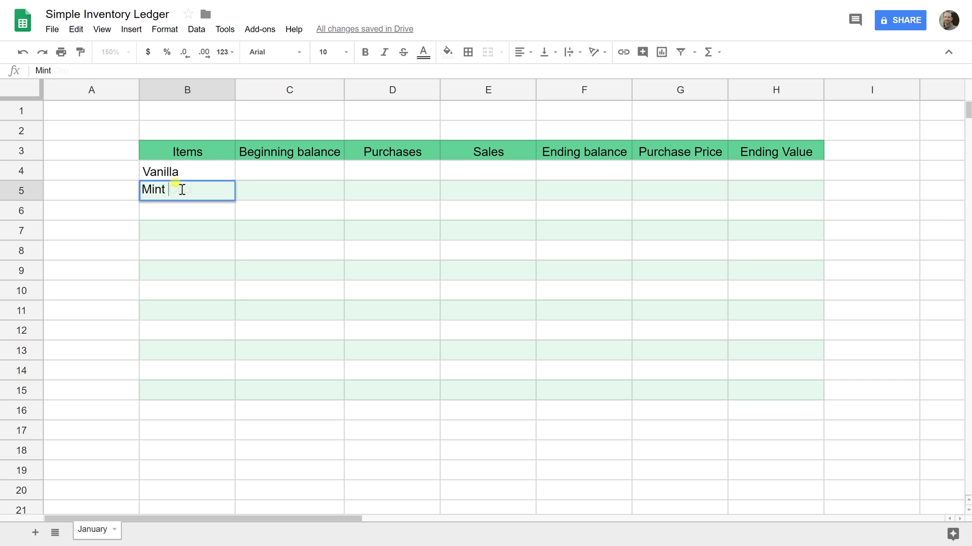
text( Choc Chip)
key(Return)
text(Bubble Gum)
key(Tab)
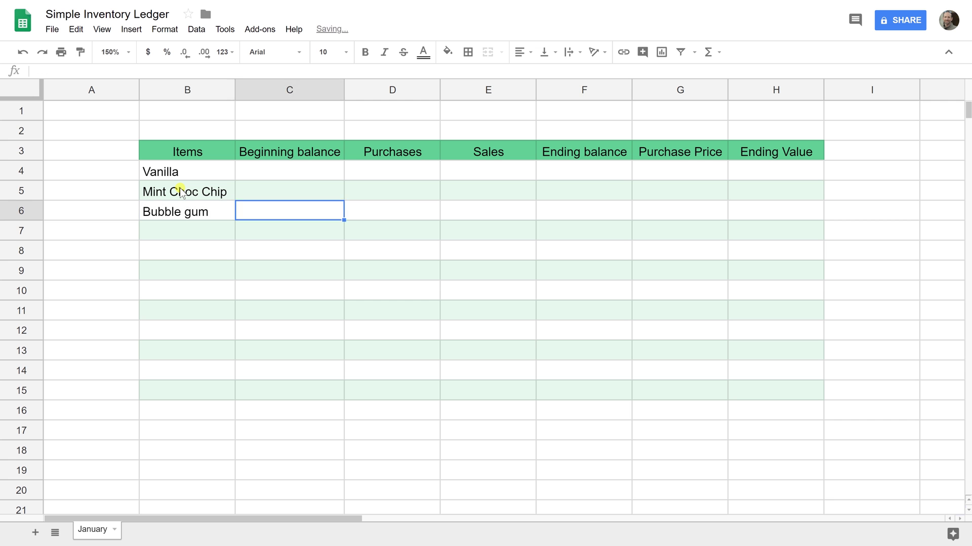
key(Return)
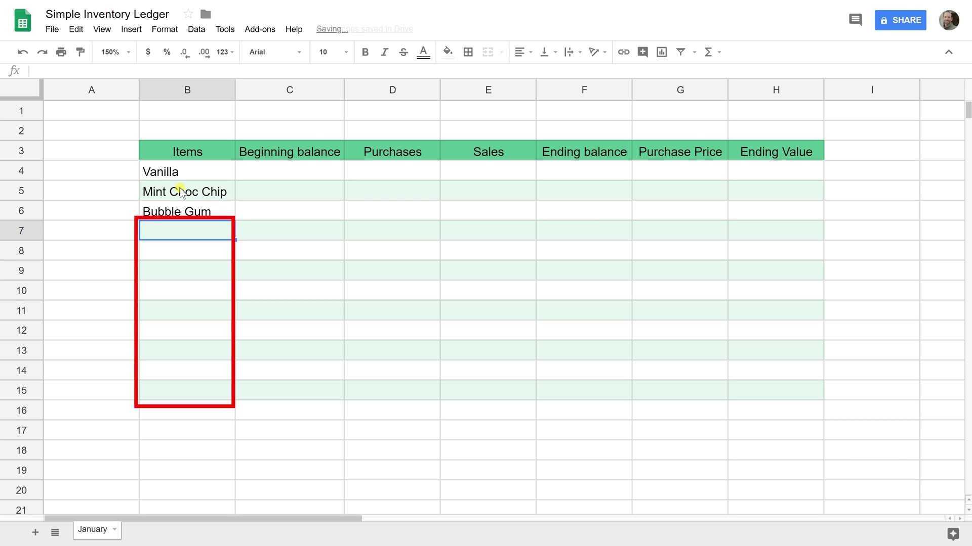
key(Down)
key(Down)
key(Up)
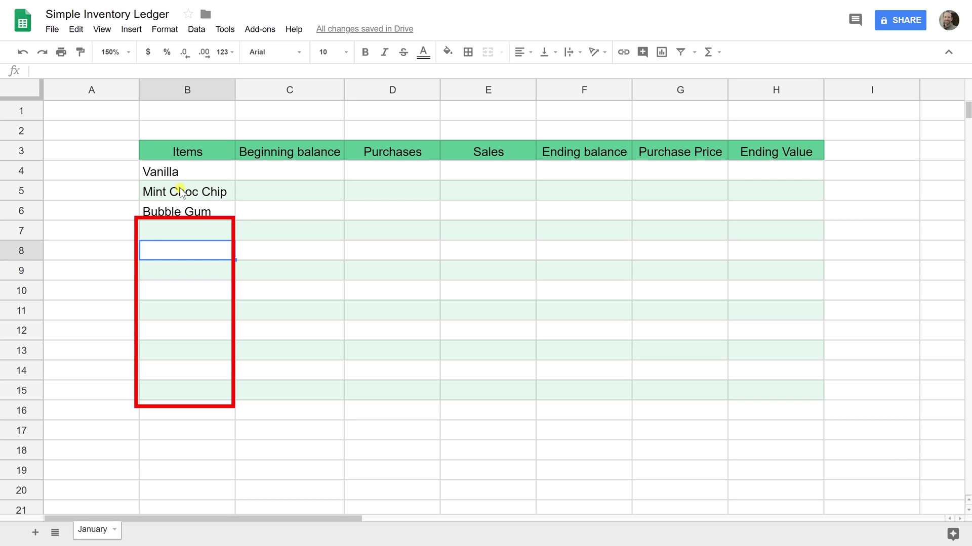
key(Up)
key(Up)
key(Up)
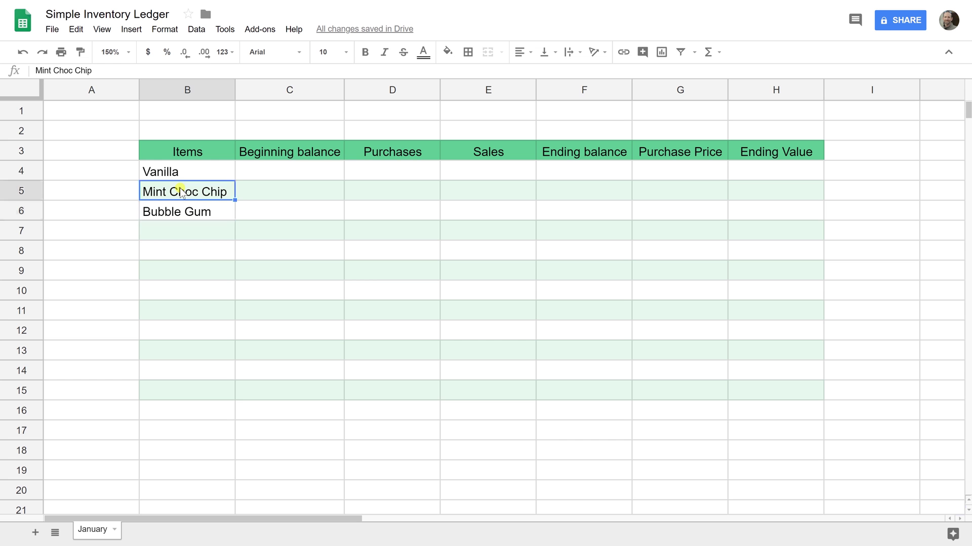
key(Up)
Step: Enter beginning balances 5, 10 and 1 in C4:C6
key(Right)
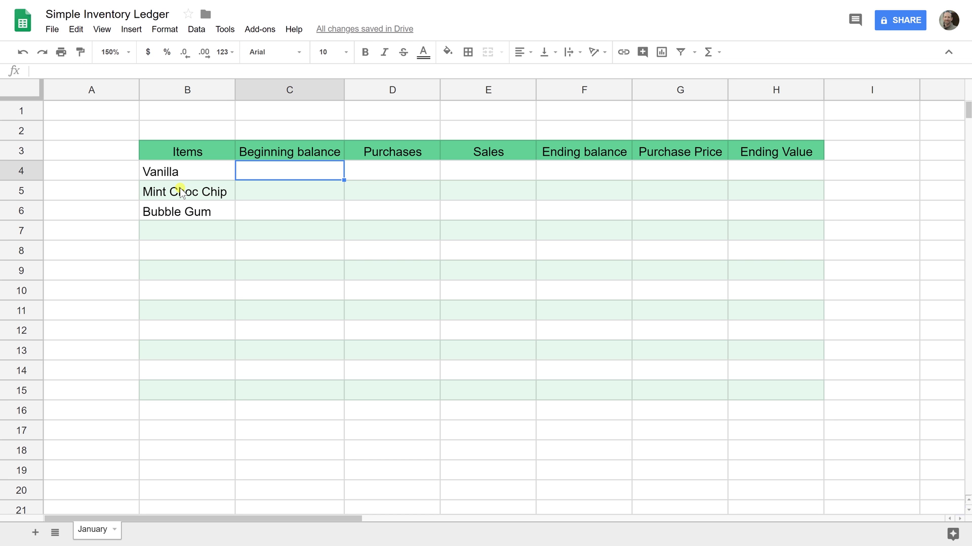
text(5)
key(Return)
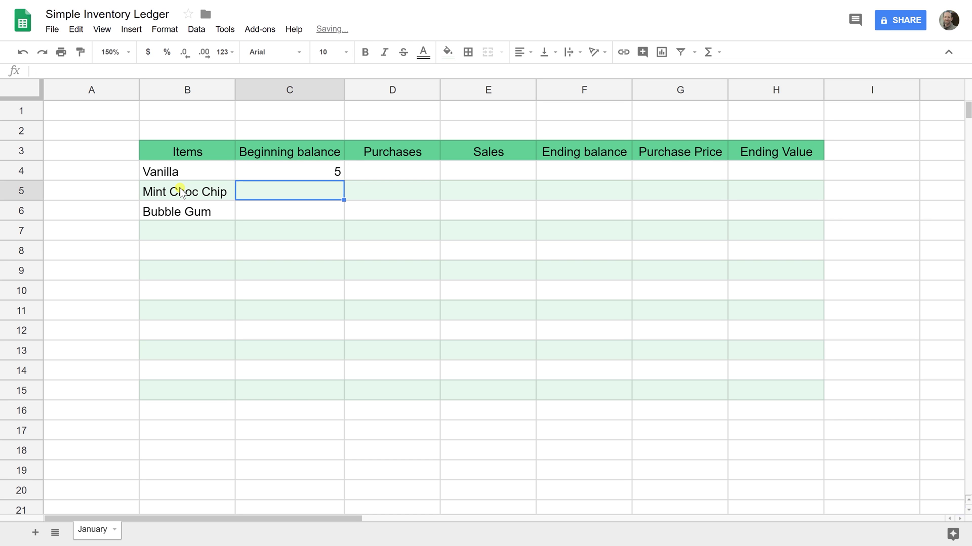
text(10)
key(Return)
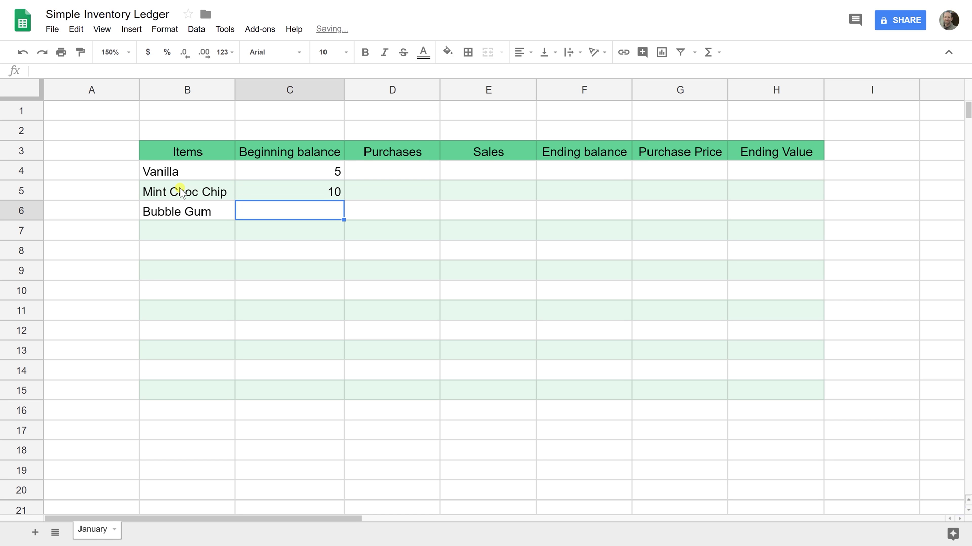
text(1)
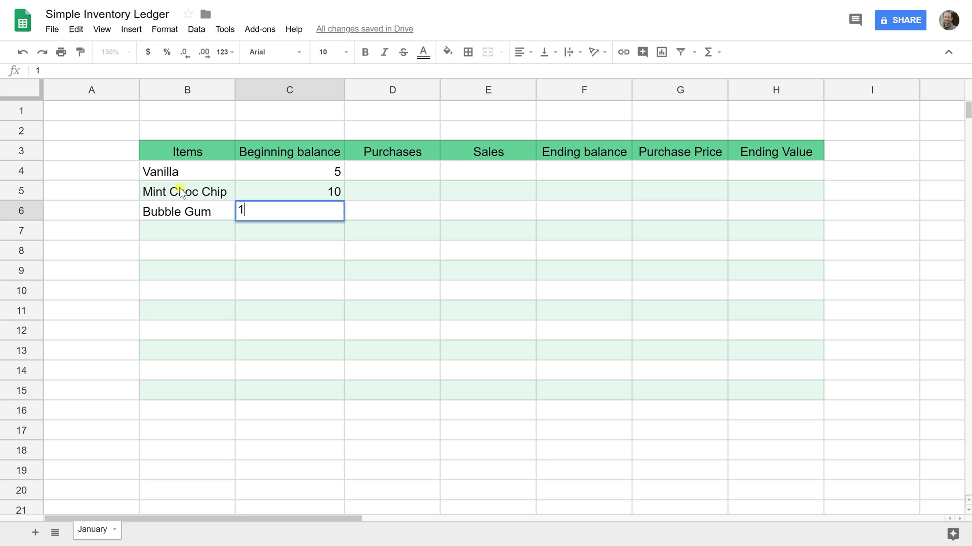
key(Return)
key(Up)
key(Up)
key(Up)
key(Right)
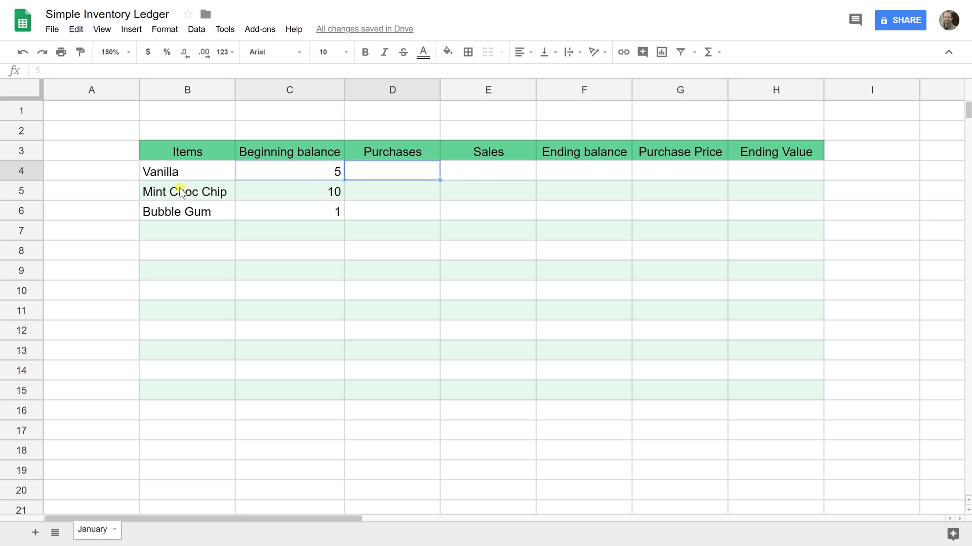
key(Left)
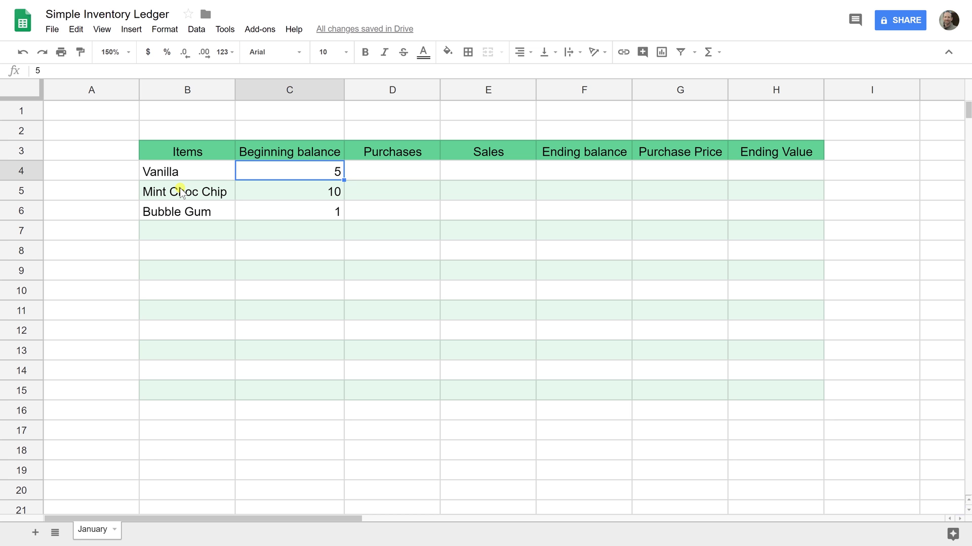
Step: Enter Vanilla's purchases of 4 in D4 and sales of 2 in E4
key(Right)
text(4)
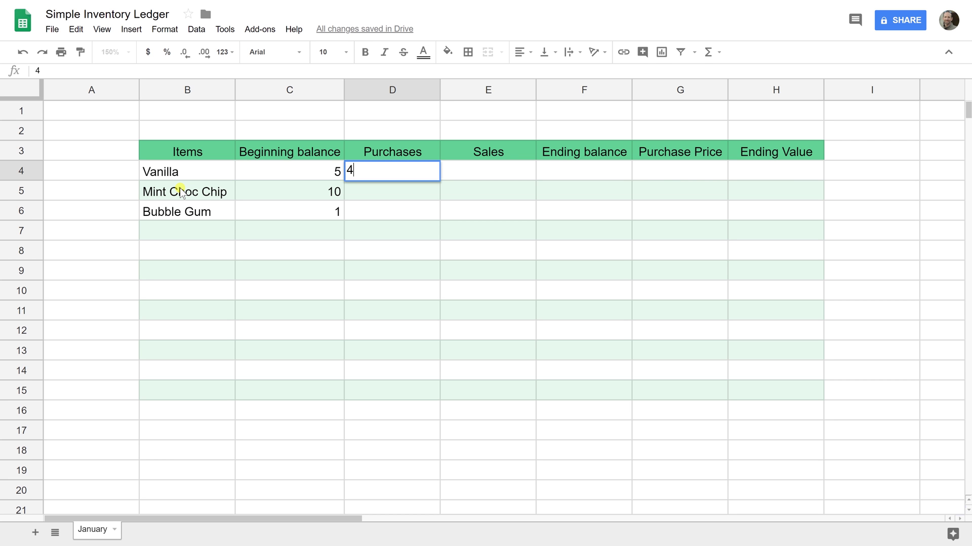
key(Tab)
text(2)
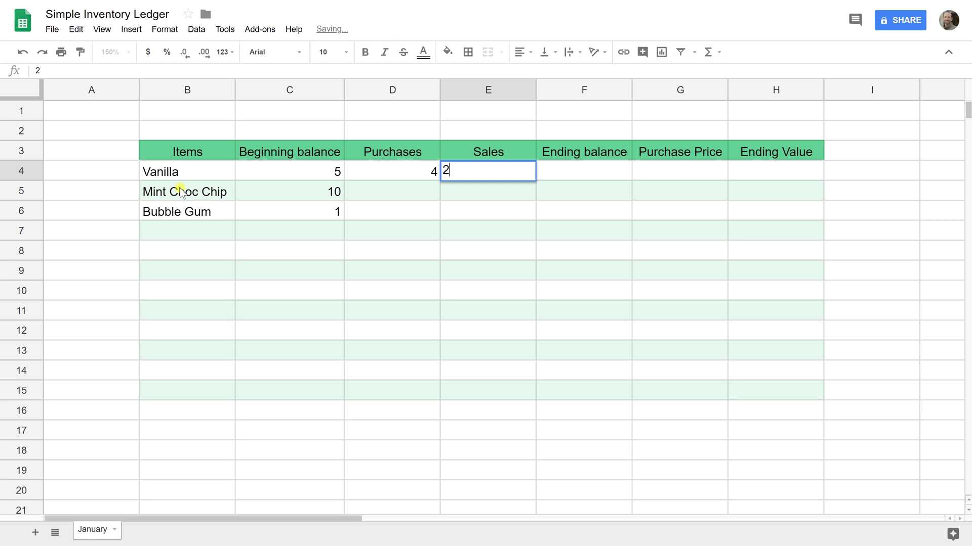
key(Tab)
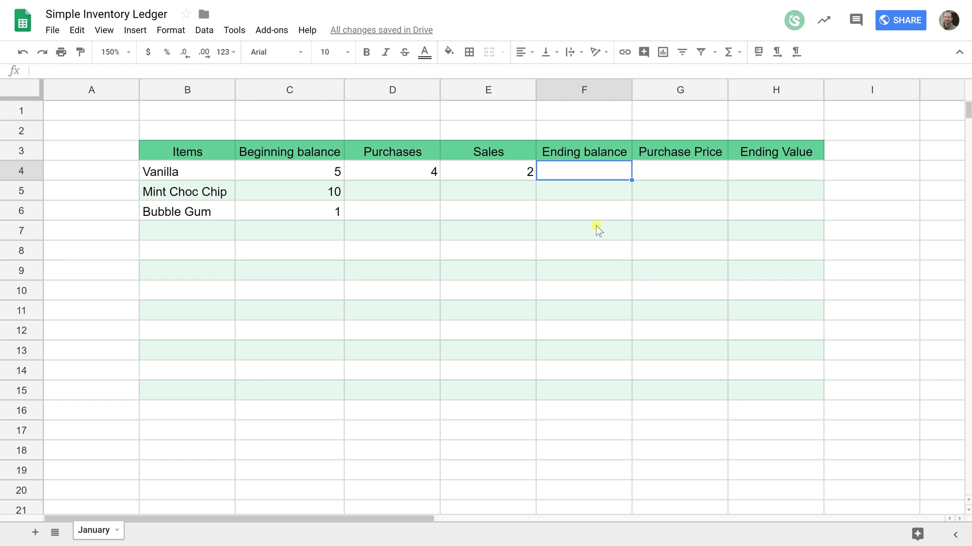
text(=)
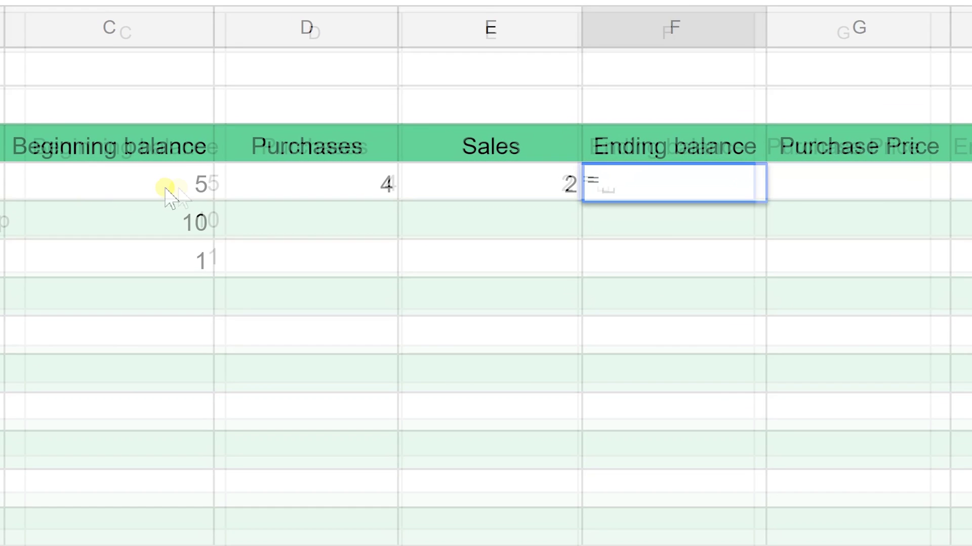
Step: Compute Vanilla's ending balance in F4 with =C4+D4-E4, giving 7
click(261, 180)
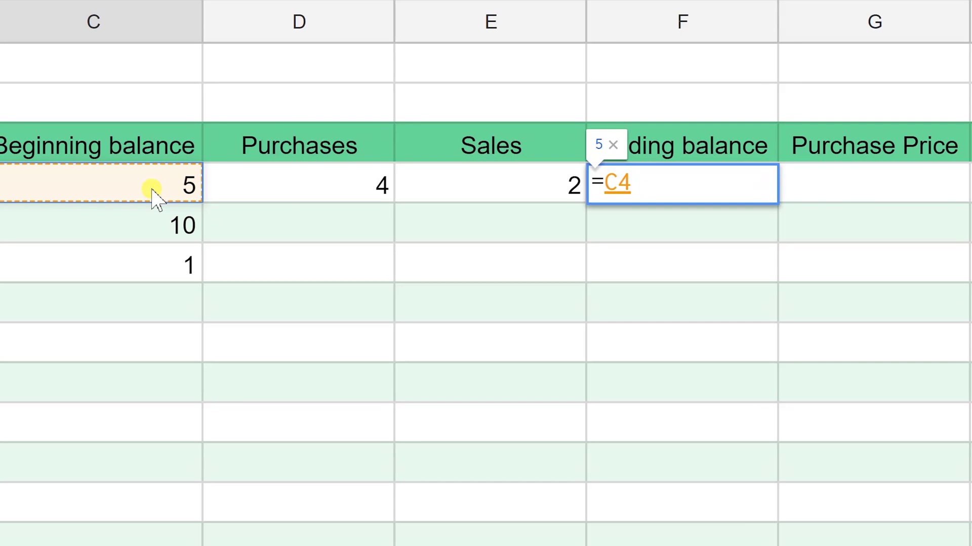
text(+)
click(295, 189)
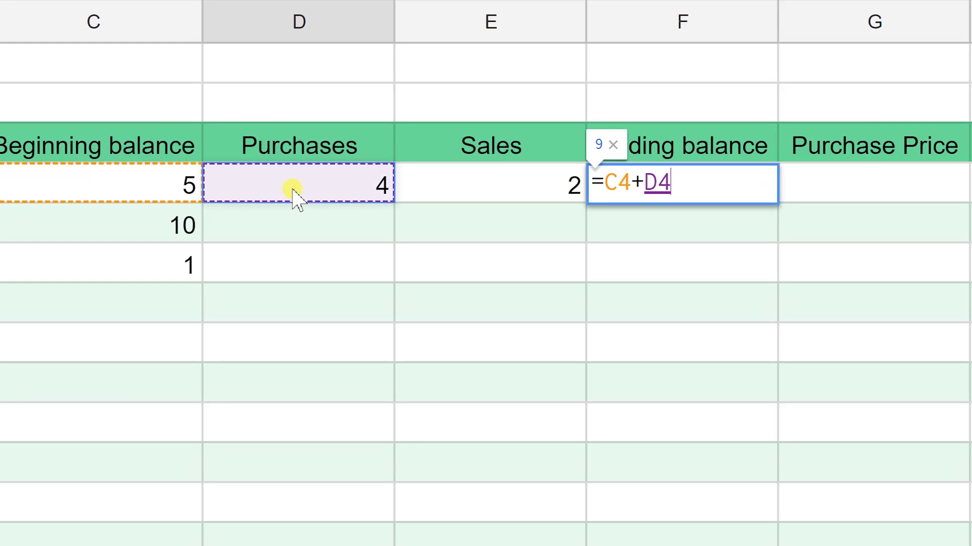
text(-)
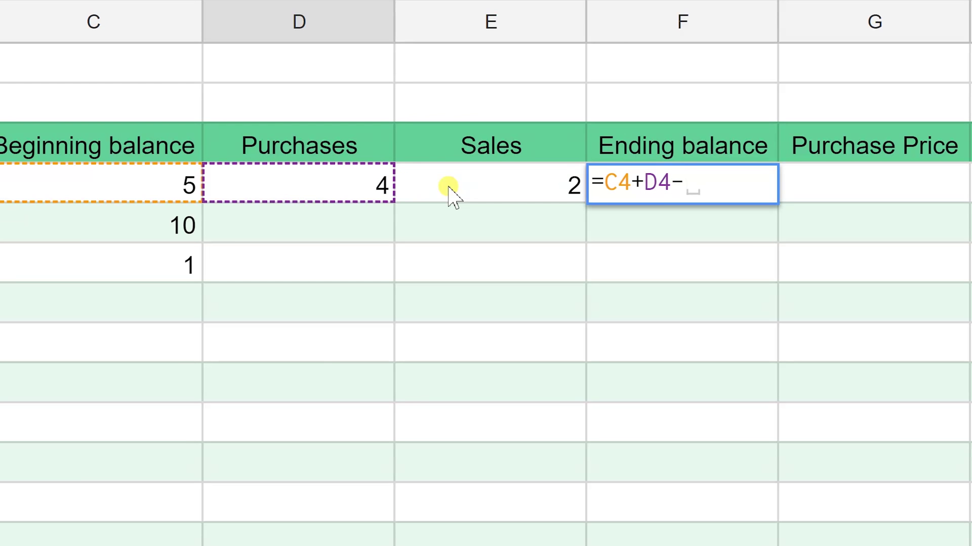
click(450, 190)
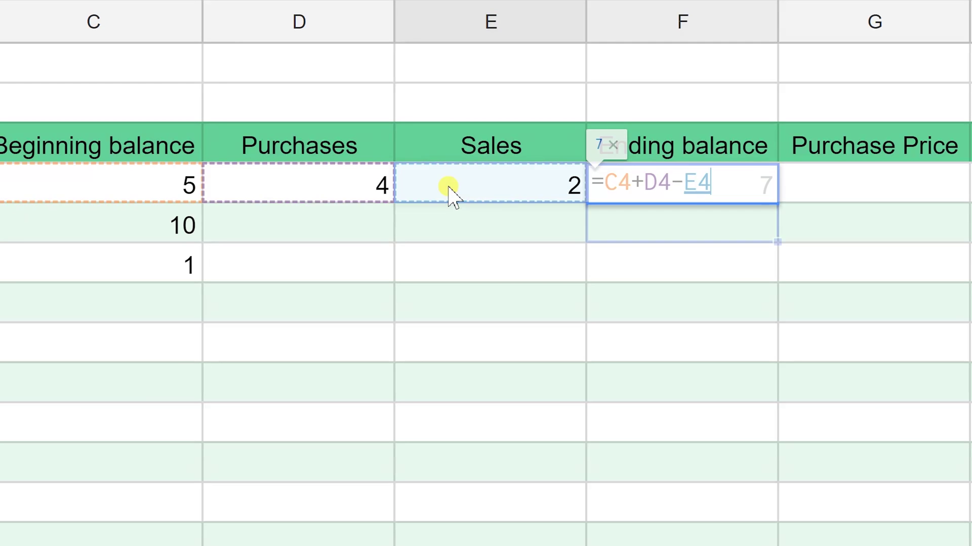
key(Return)
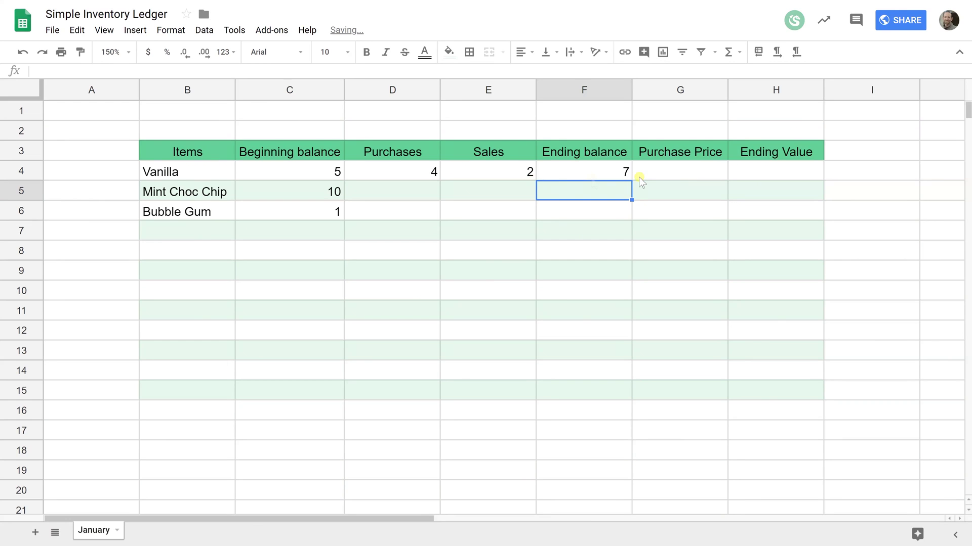
Step: Enter 5.59 as Vanilla's purchase price in G4
click(655, 171)
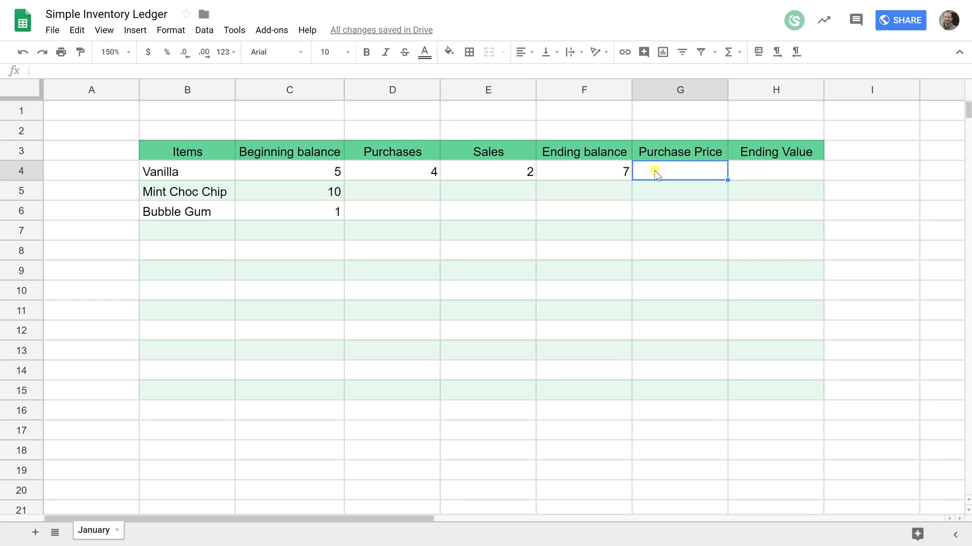
text(5.)
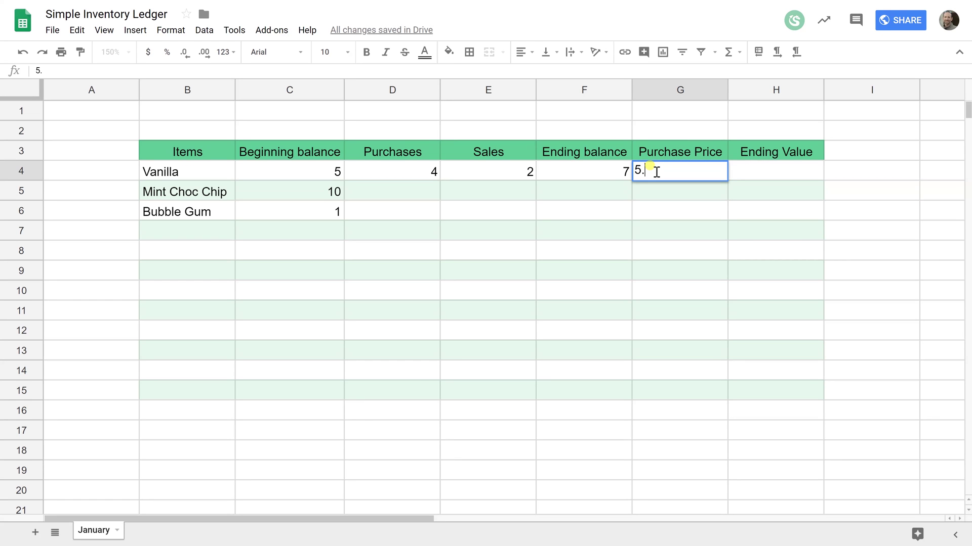
text(59)
key(Return)
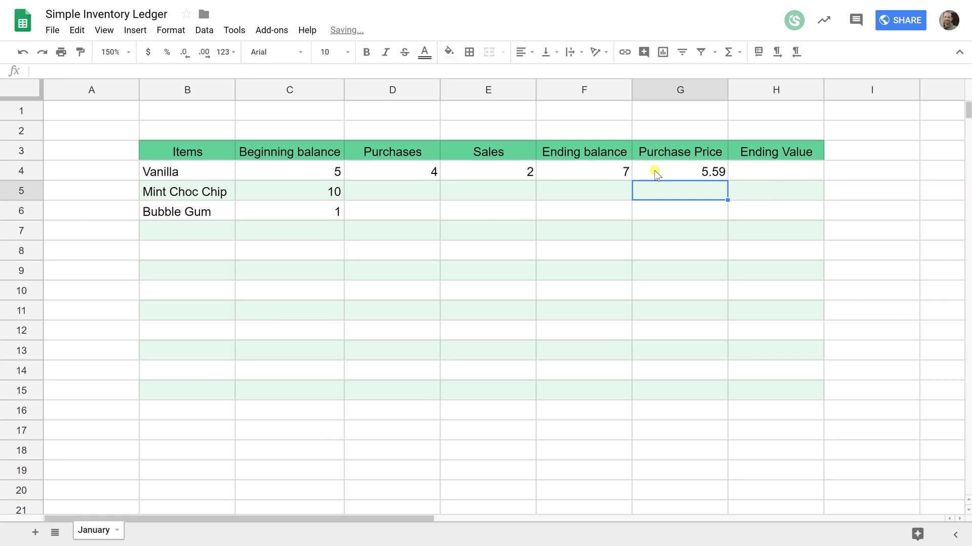
click(655, 171)
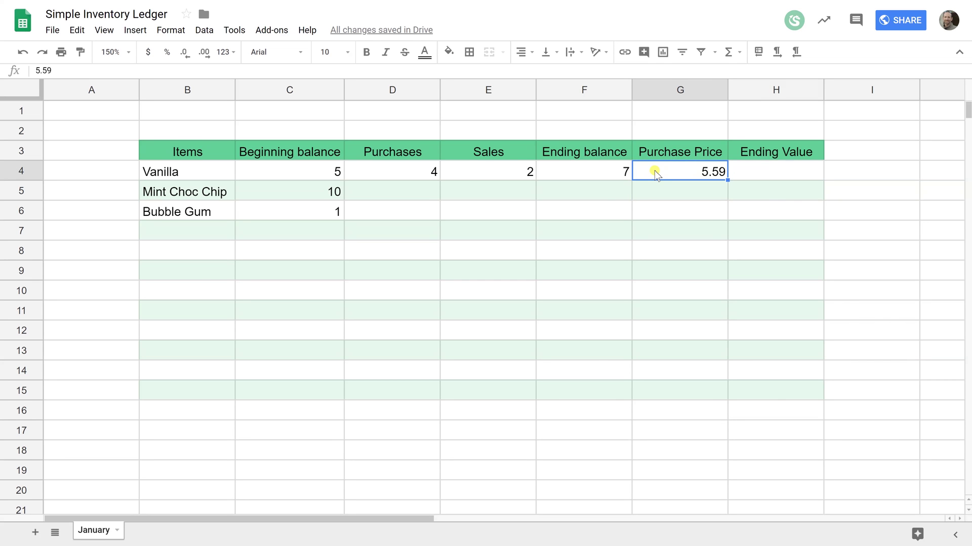
key(Tab)
text(=)
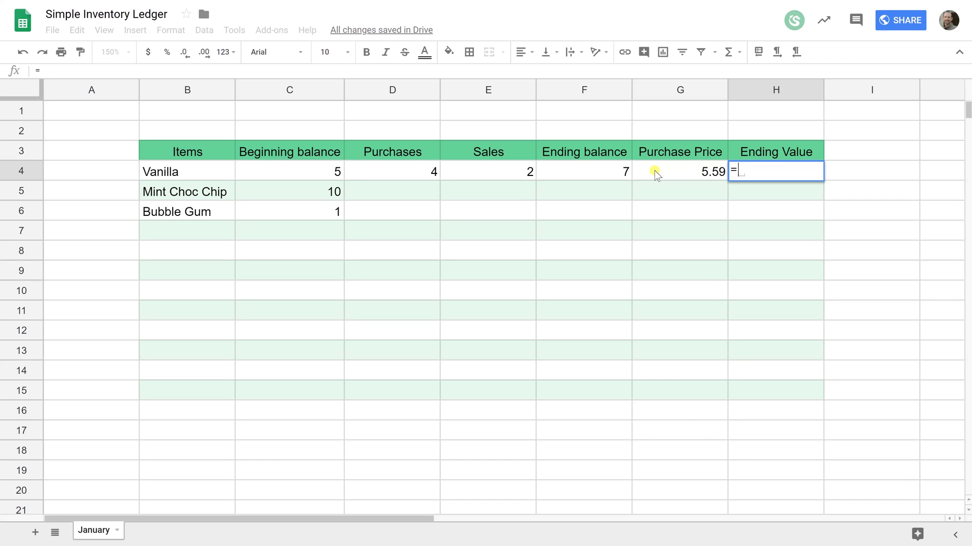
Step: Set H4 to =F4*G4 so Vanilla's Ending Value shows 39.13
click(550, 173)
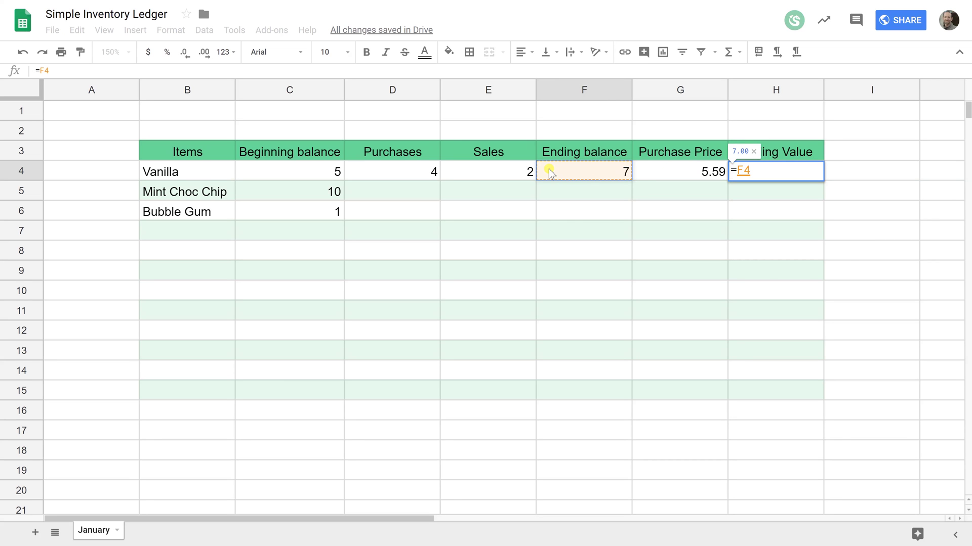
text(*)
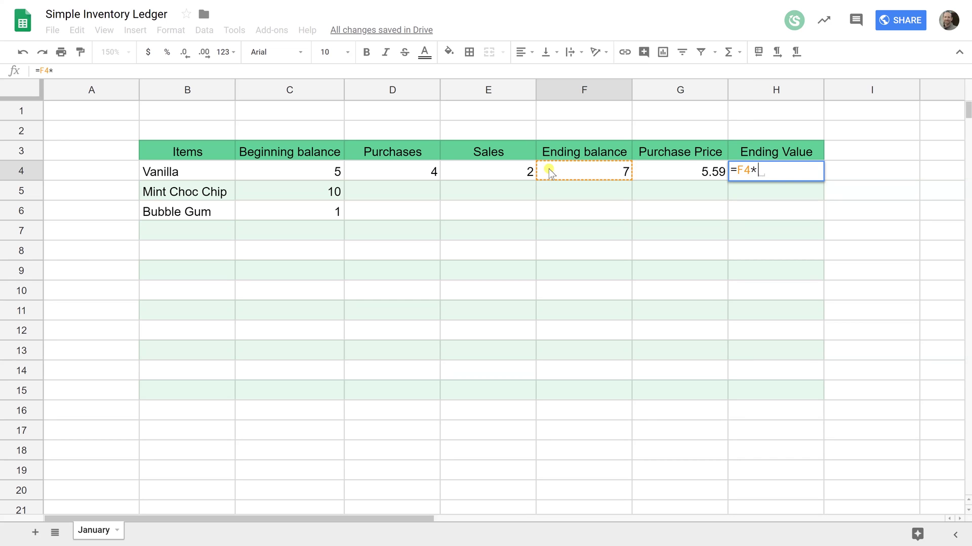
click(647, 171)
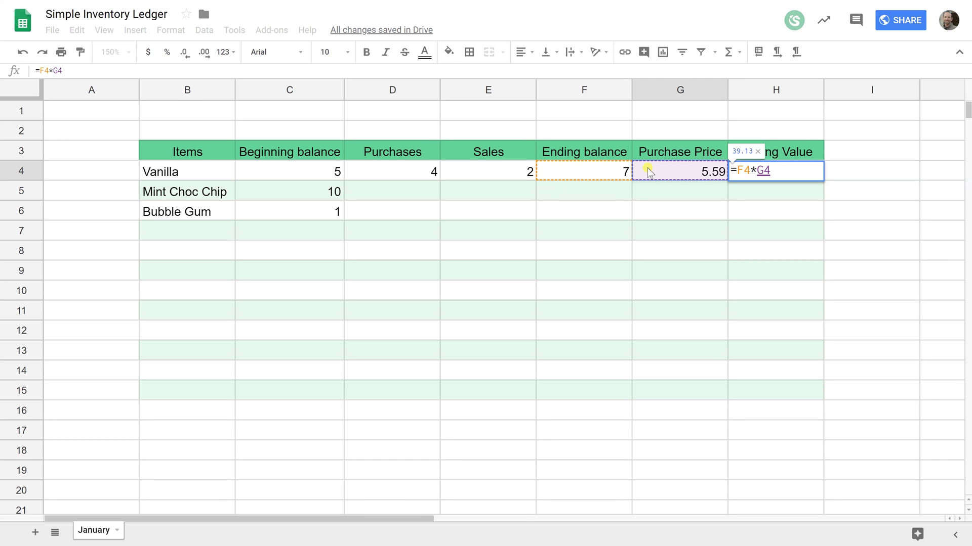
key(Return)
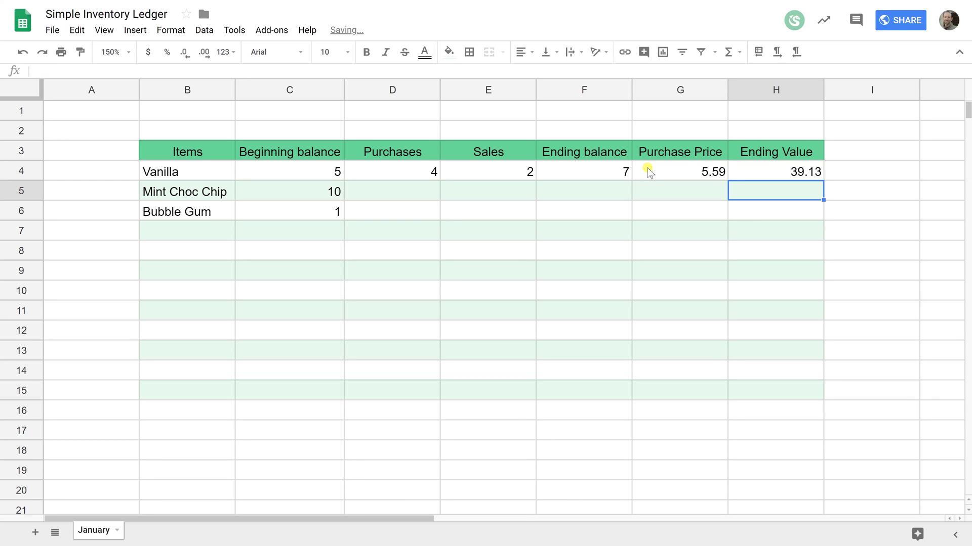
click(649, 168)
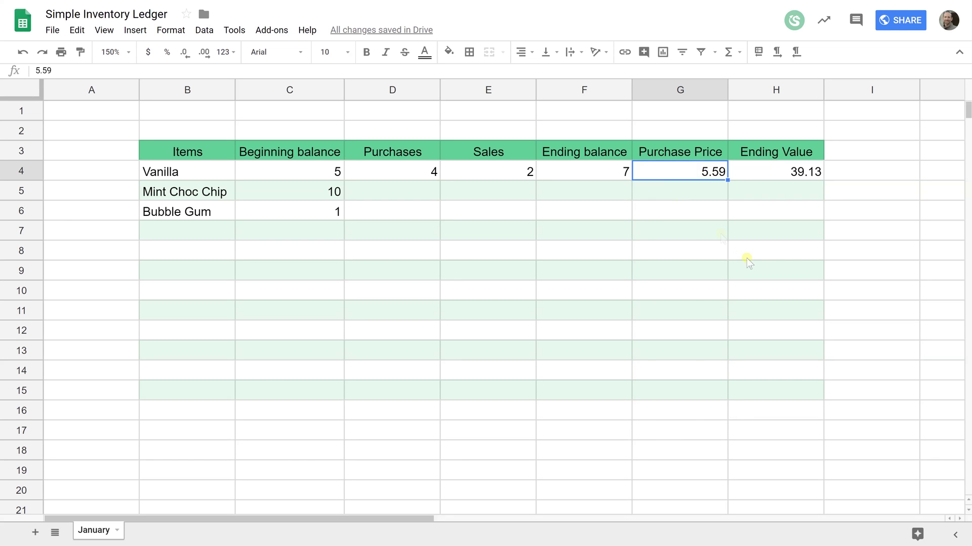
click(763, 410)
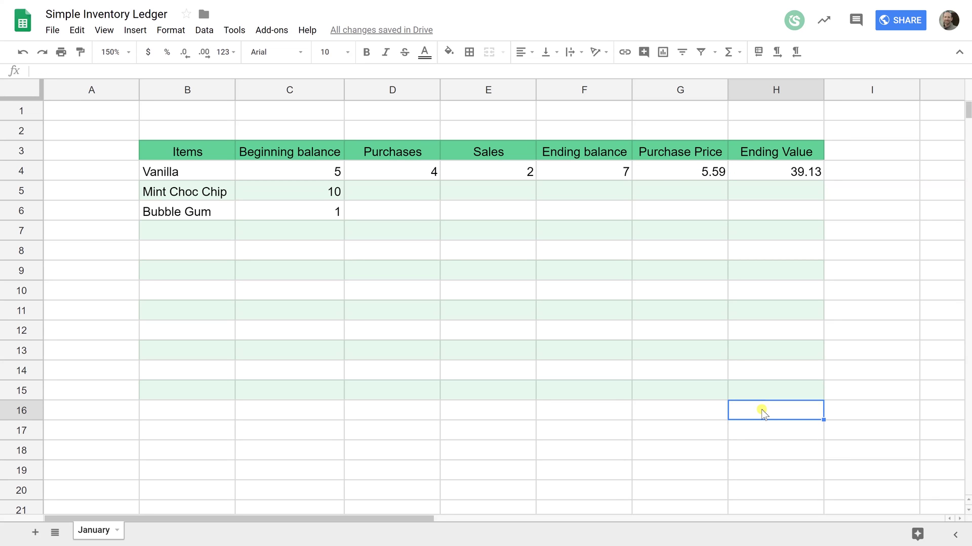
text(=)
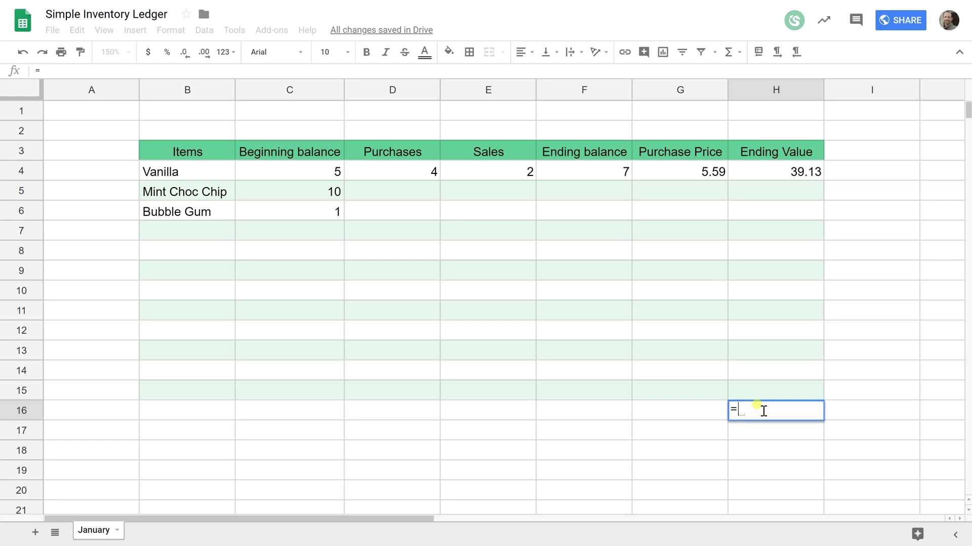
text(s)
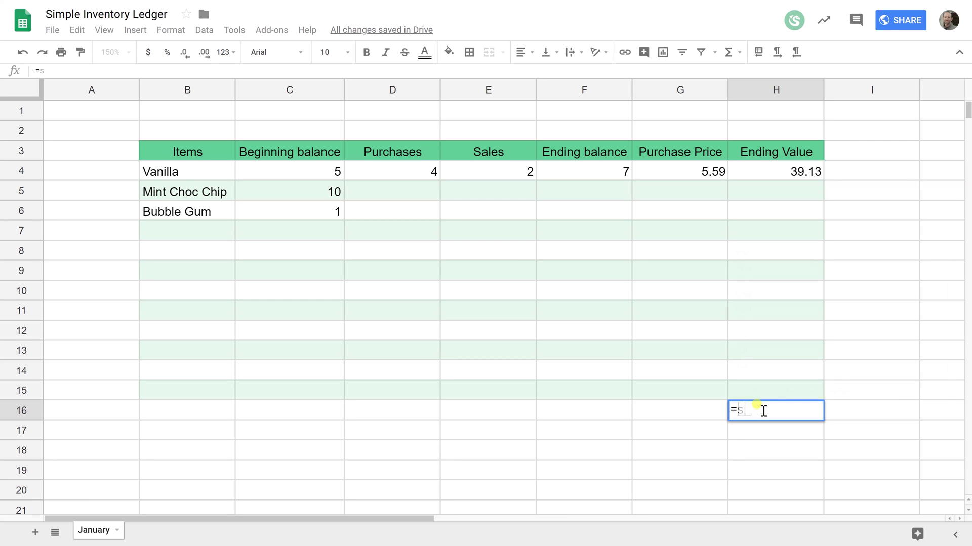
text(um)
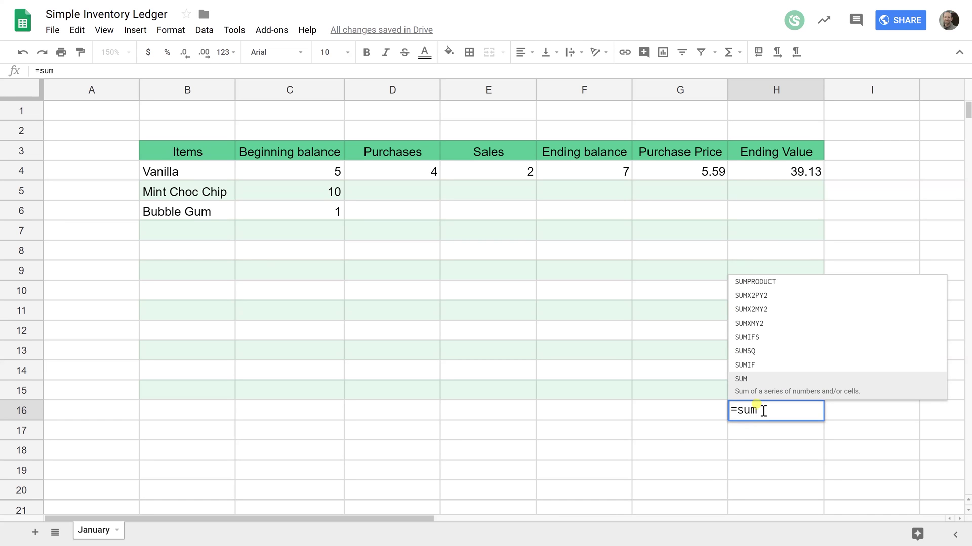
text(()
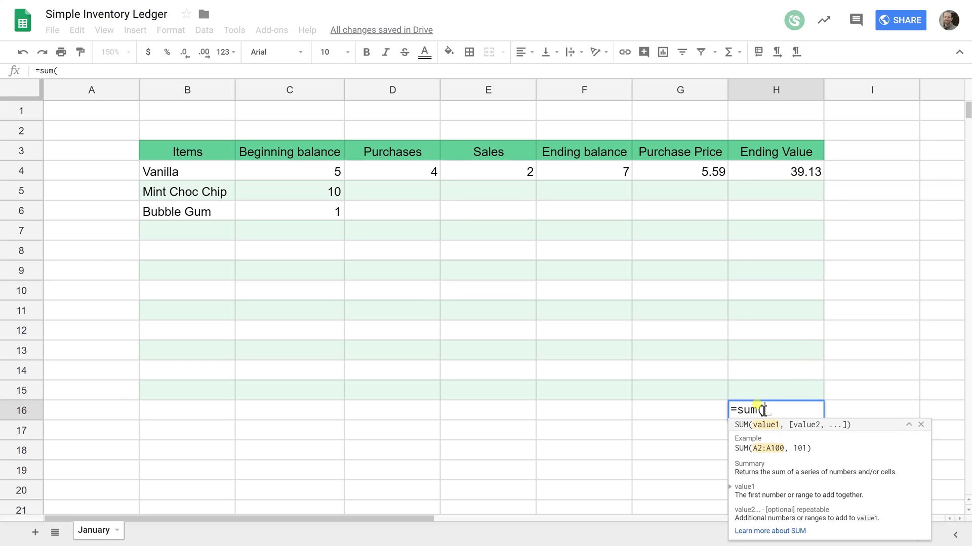
Step: Total the Ending Value cells from H4 down the column with =SUM in H16
drag(752, 172, 751, 389)
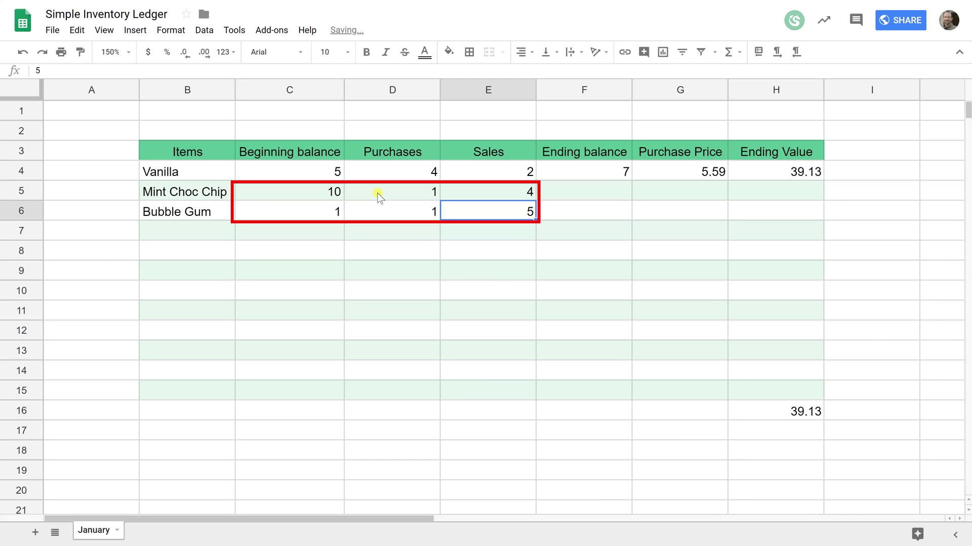
Step: Fill the F4 ending balance formula down to F15, then extend H4's formula downward
key(Up)
key(Right)
key(Up)
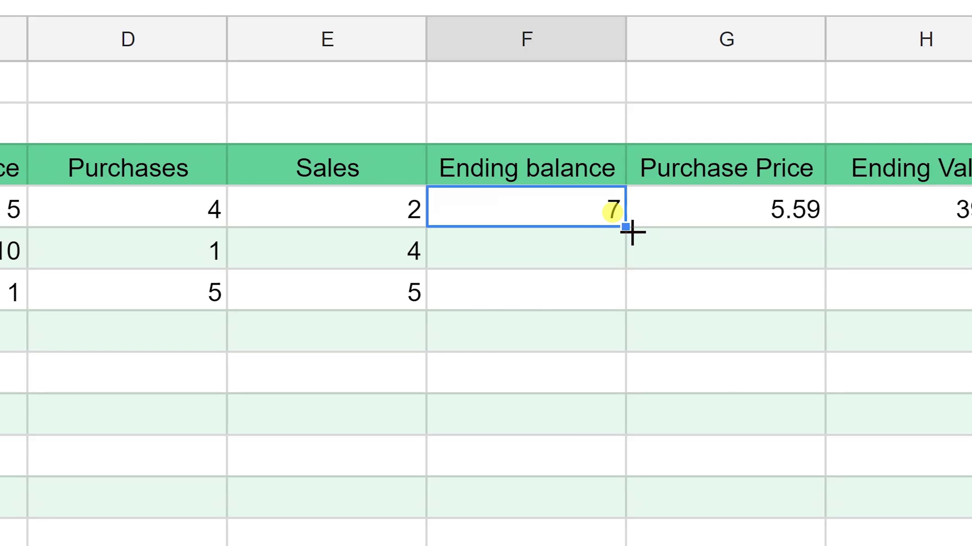
drag(631, 180, 633, 392)
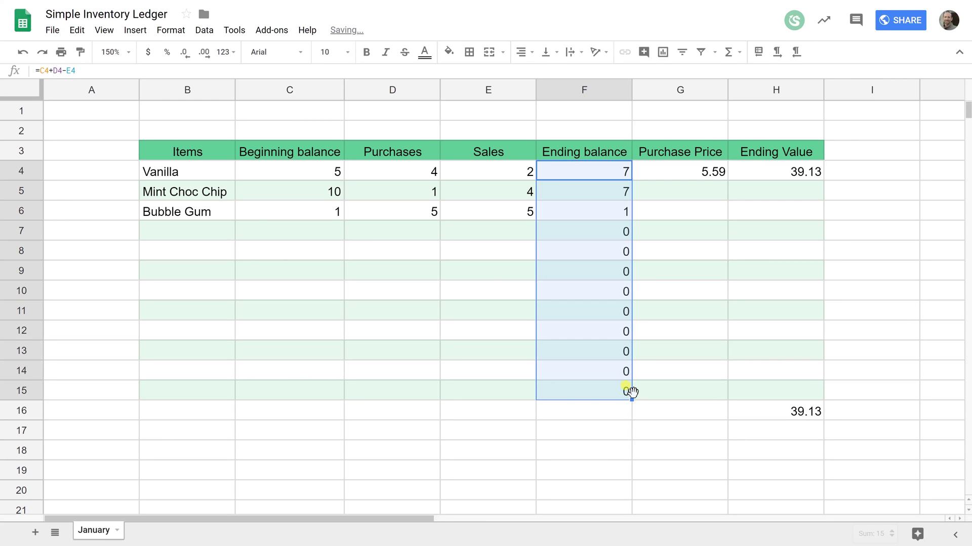
click(790, 177)
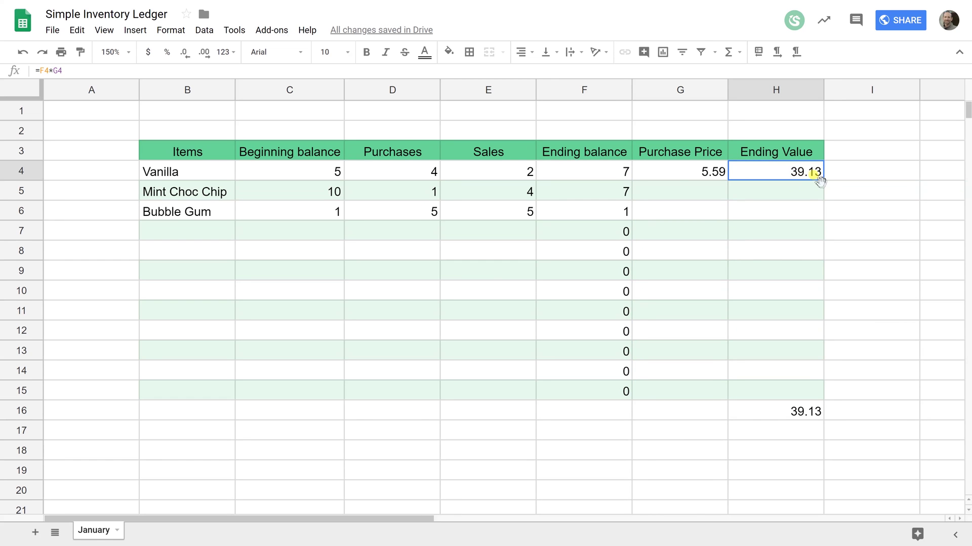
drag(824, 180, 826, 392)
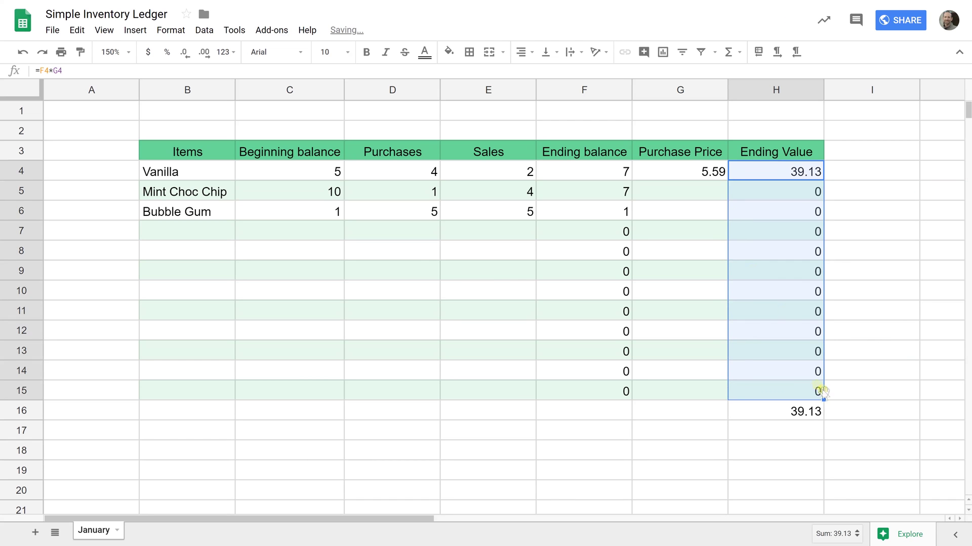
Step: Enter purchase prices 5.40 and 7.85 in G5 and G6, raising the total to 84.78
click(706, 193)
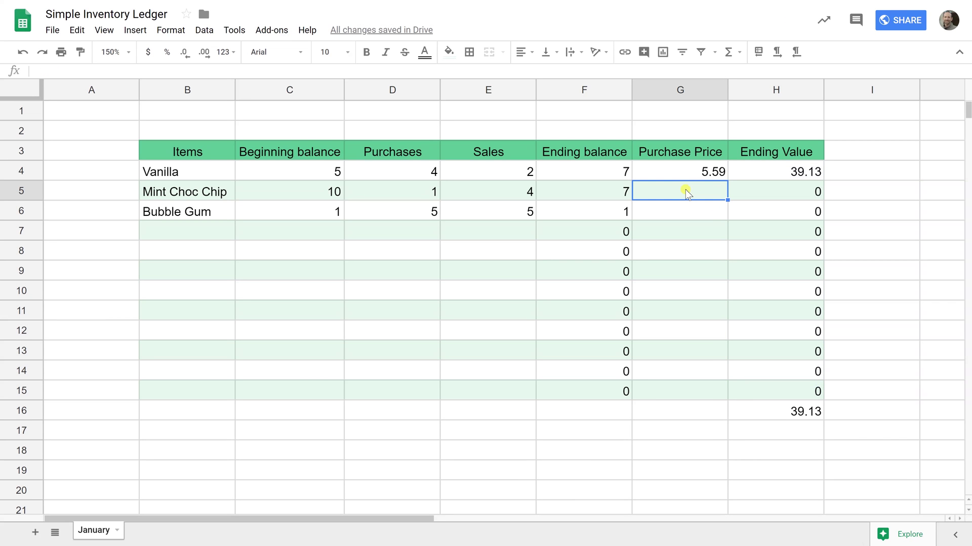
text(5.40)
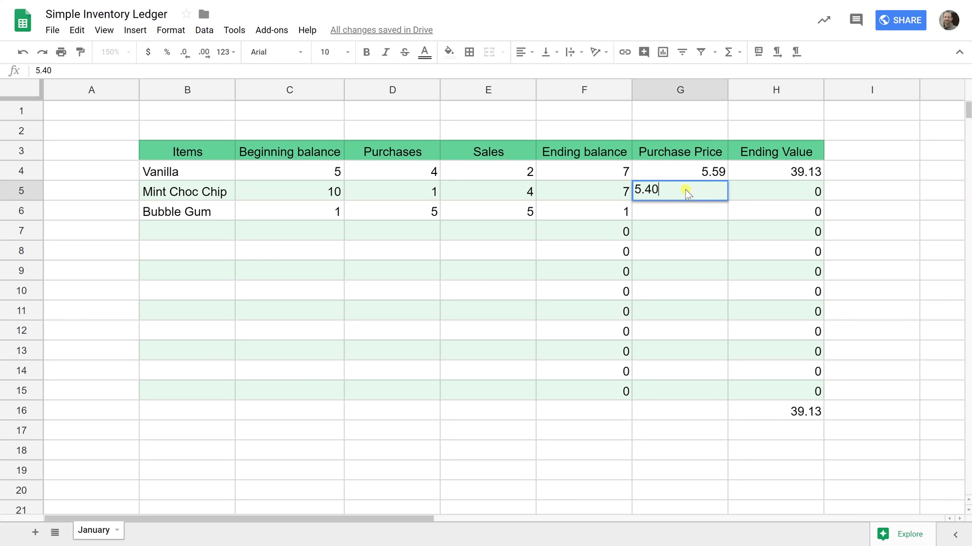
key(Return)
text(7.)
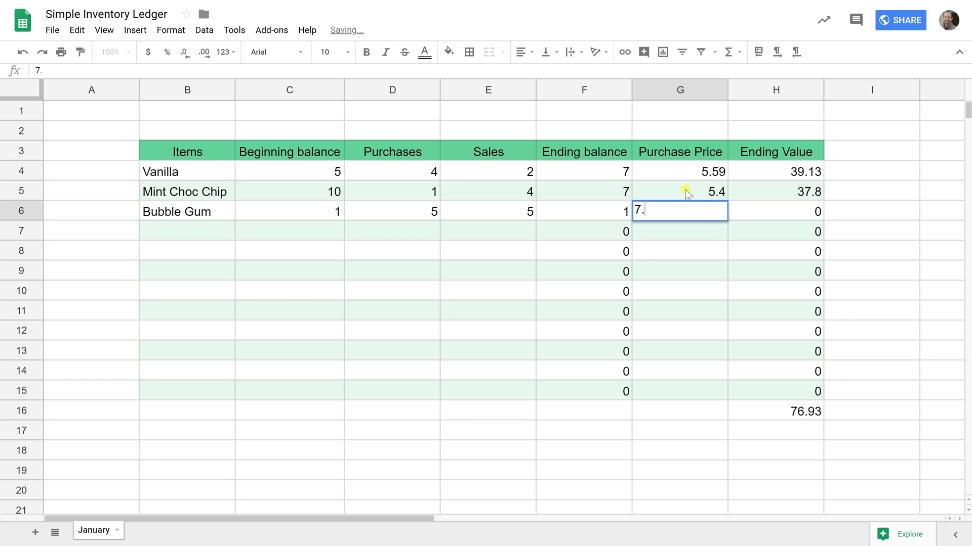
text(85)
key(Return)
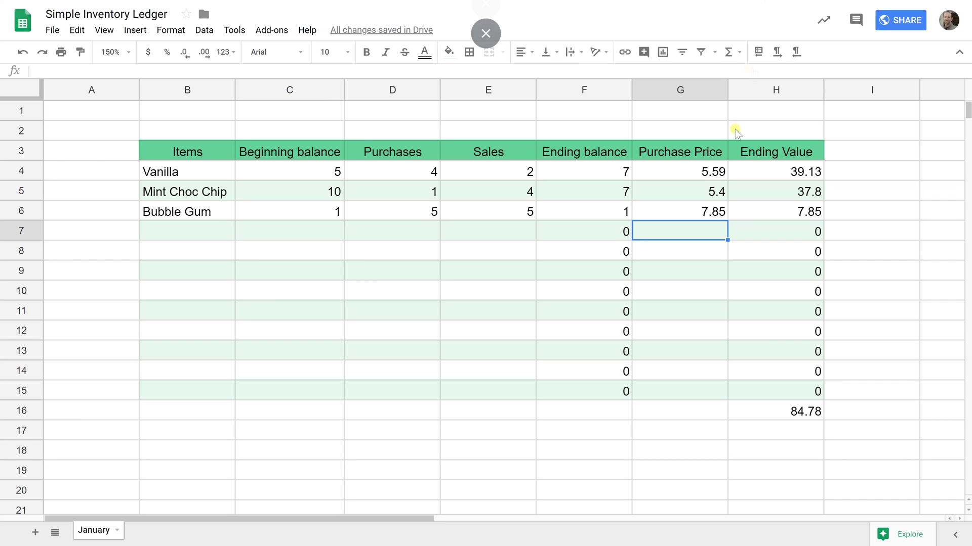
mouse_move(682, 175)
mouse_down()
mouse_move(755, 282)
mouse_move(774, 390)
mouse_up()
Step: Apply the Number format to G4:H15 so values show two decimals
click(224, 53)
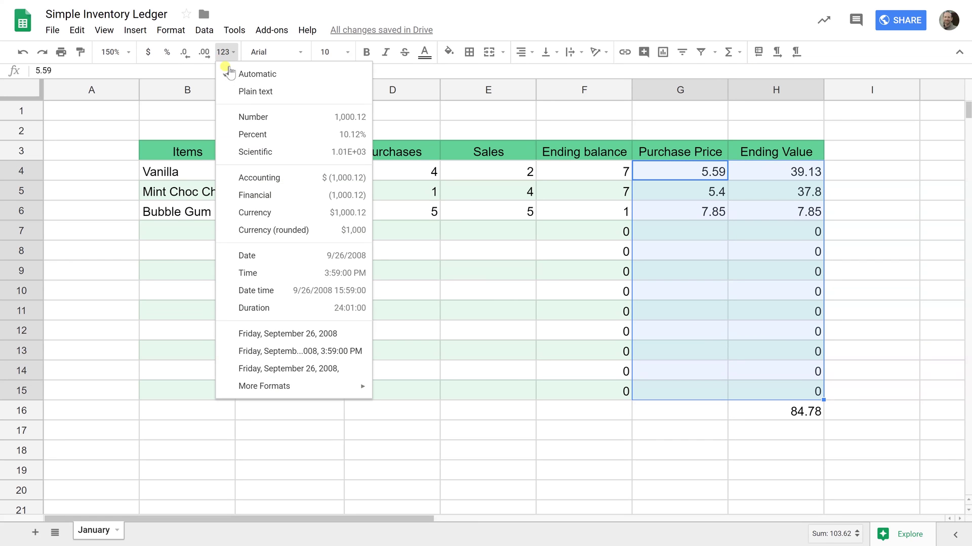
click(245, 115)
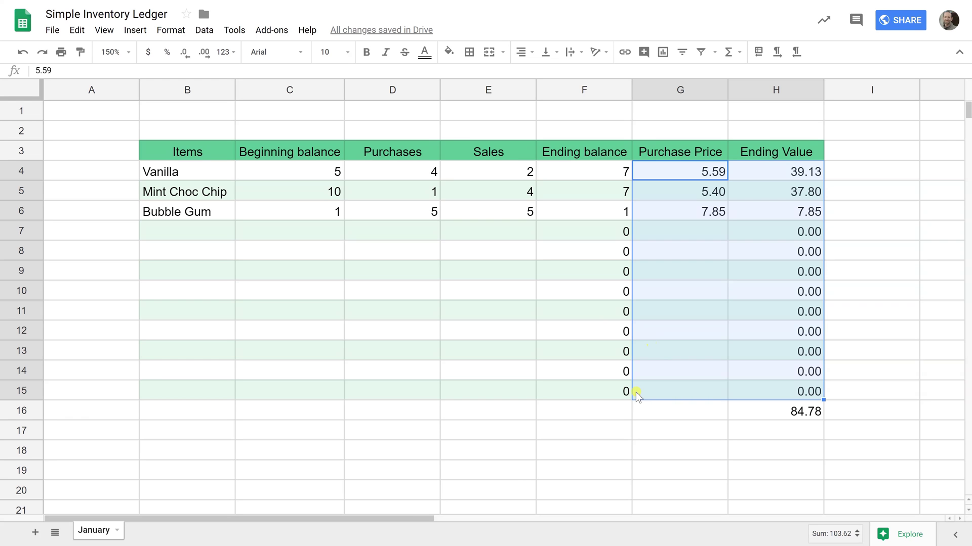
drag(629, 392, 752, 393)
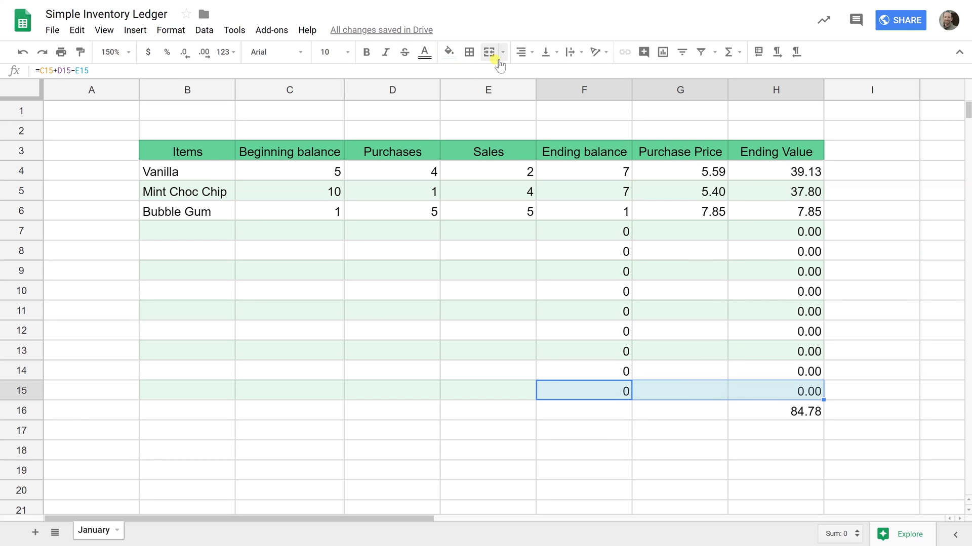
Step: Add a bottom border under row 15 above the 84.78 total, then review H4:H6
click(469, 52)
click(534, 98)
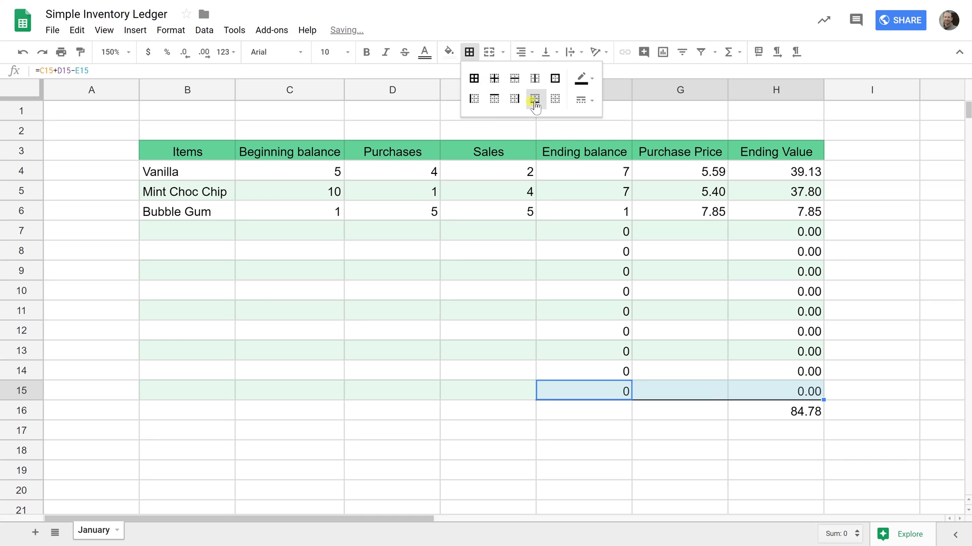
click(736, 413)
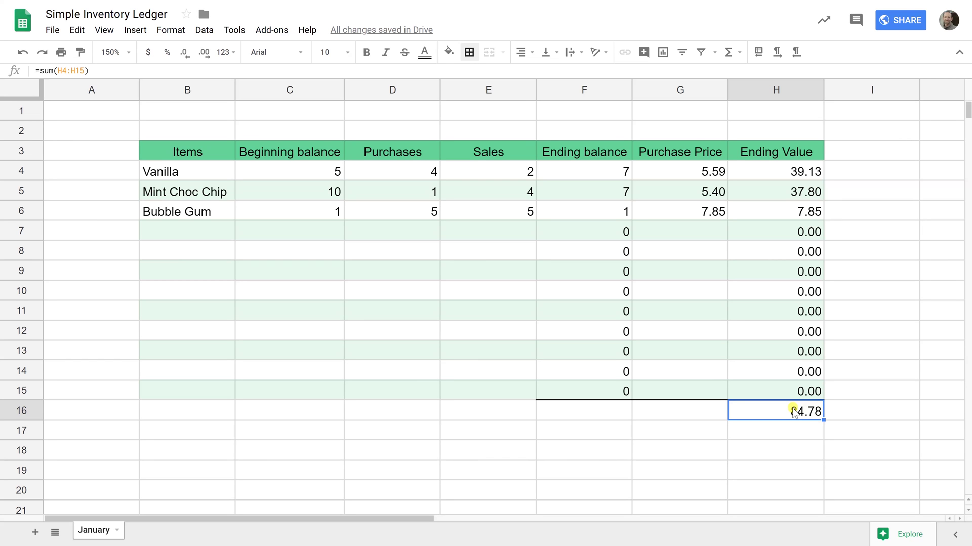
drag(785, 172, 786, 217)
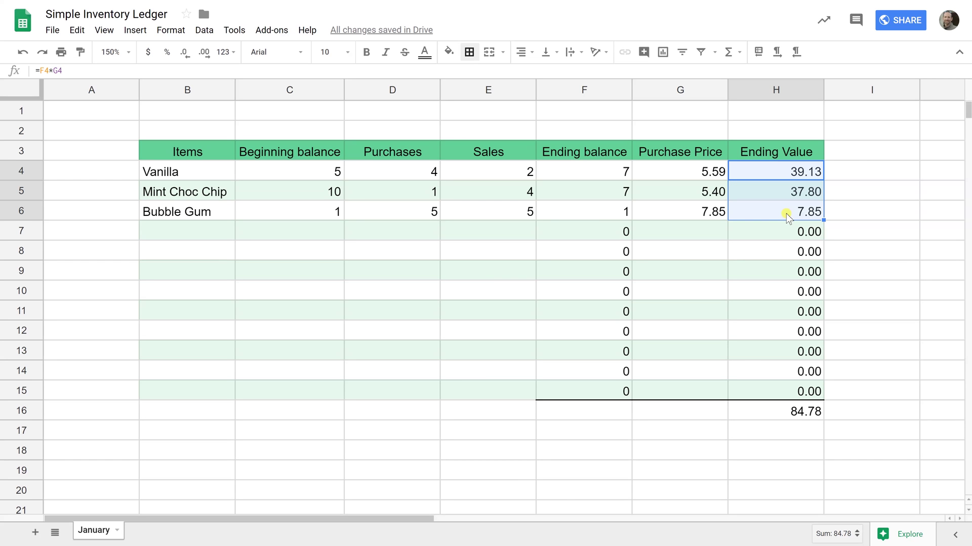
Step: Add headers Physical Count, Purchase Price and Actual Value in I3:K3
click(850, 155)
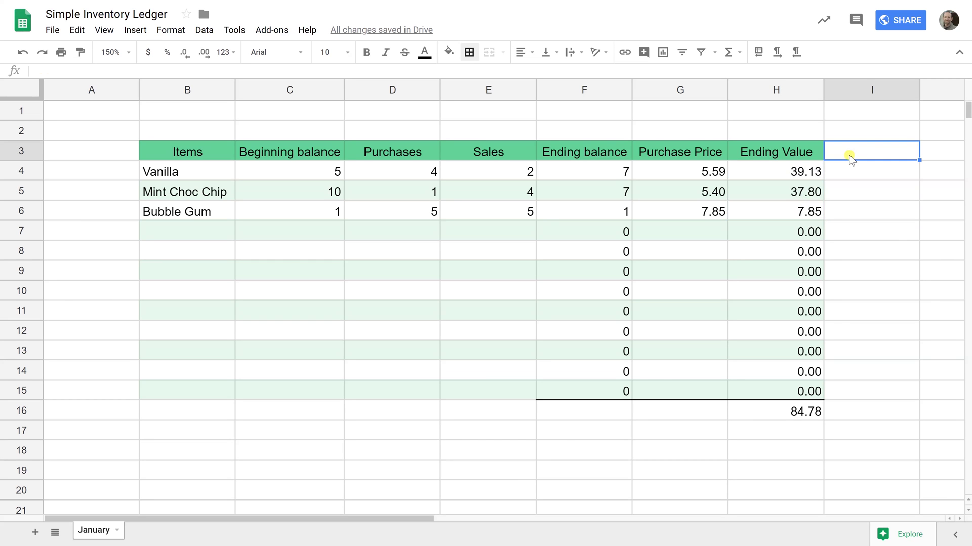
text(Ph)
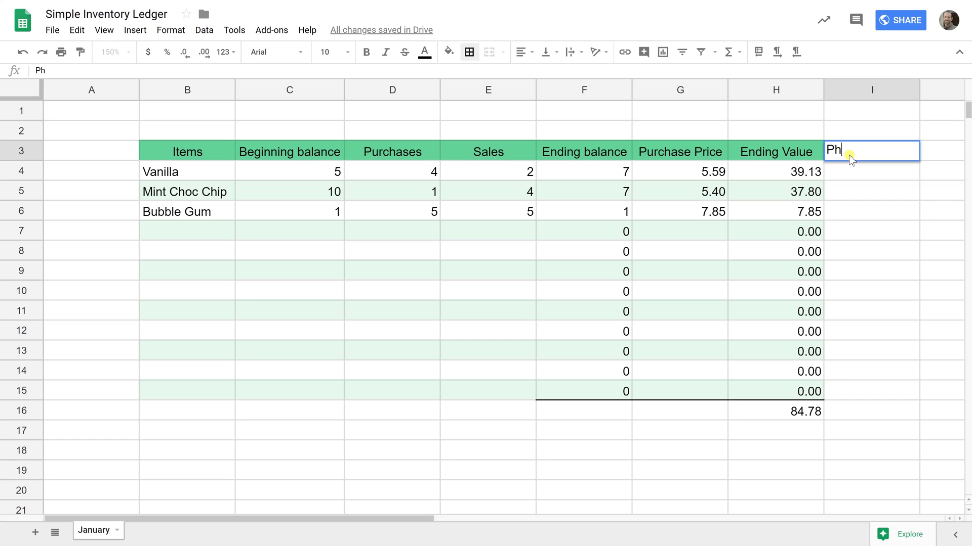
text(ysical)
text( Count)
key(Tab)
text(Purc)
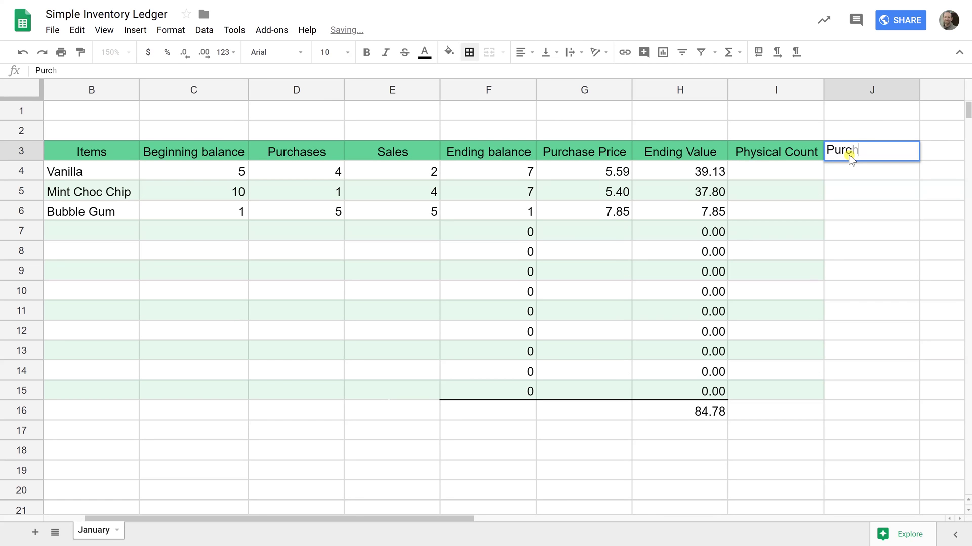
text(hase Pric)
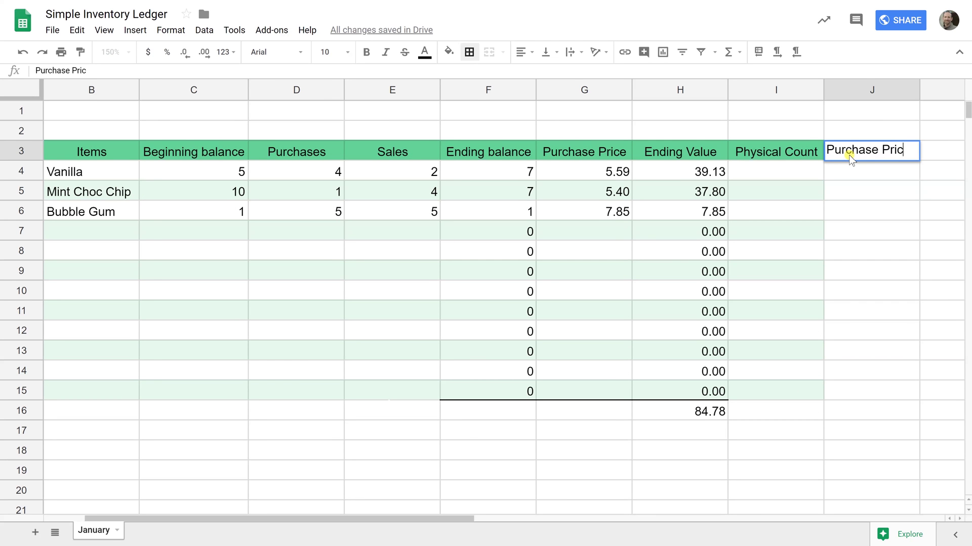
text(e)
key(Tab)
text(Ac)
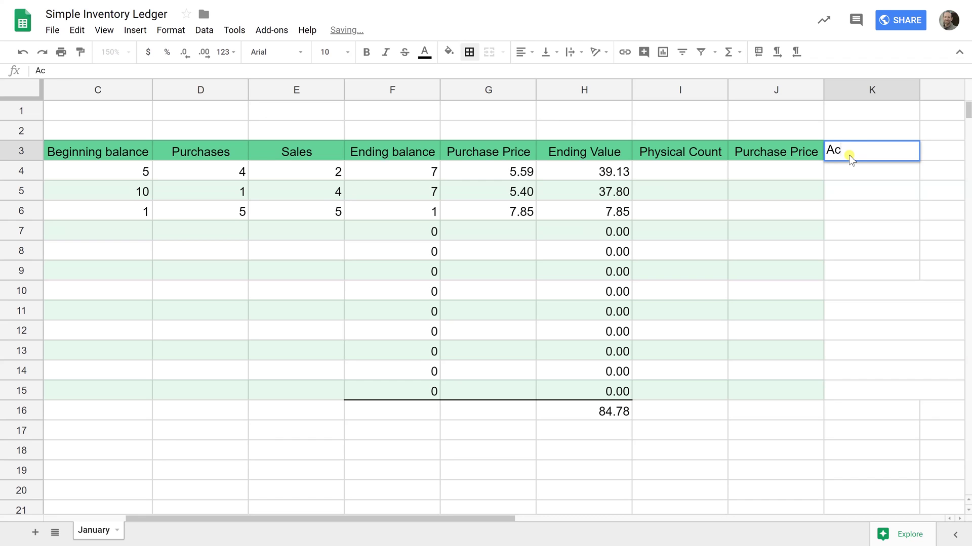
text(tual Valu)
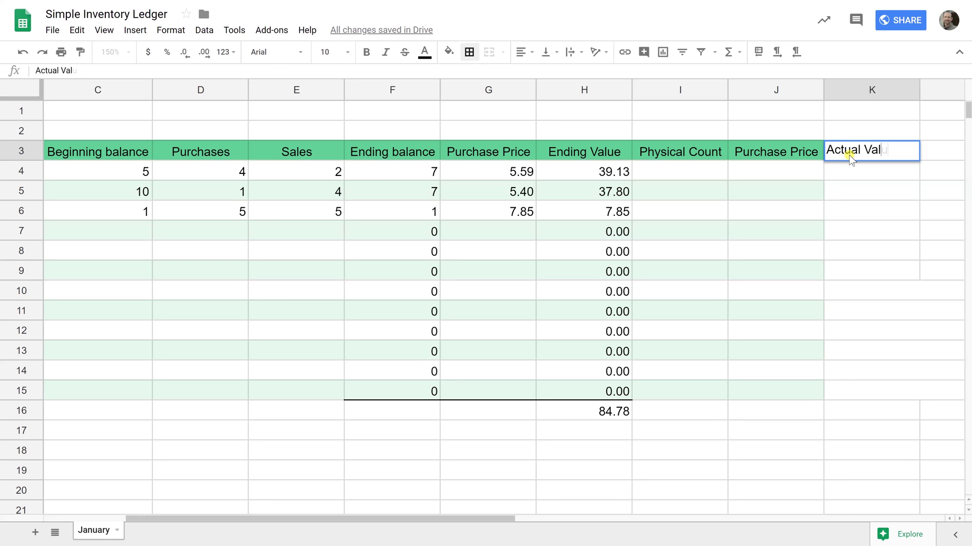
text(e)
key(Return)
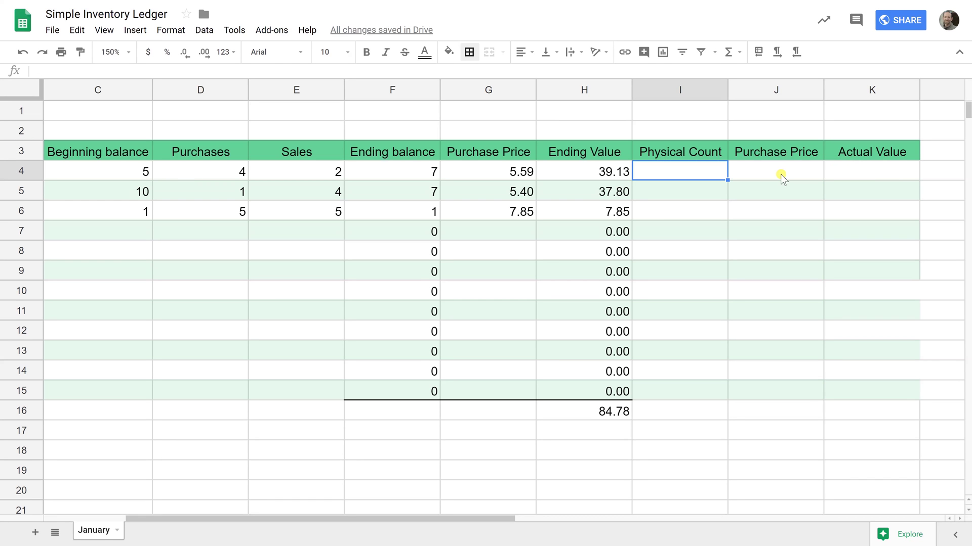
text(7)
Step: Enter physical counts 7, 7 and 2 in I4:I6
key(Return)
text(7)
key(Return)
text(2)
key(Return)
key(Up)
key(Right)
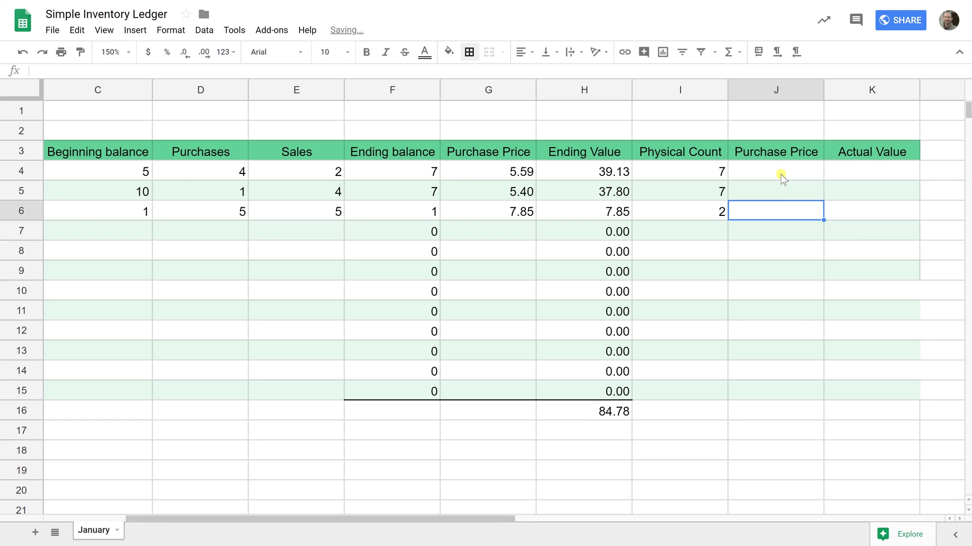
key(Up)
key(Up)
Step: Copy purchase prices 5.59, 5.40 and 7.85 from G4:G6 into J4:J6
key(Left)
key(Left)
key(Left)
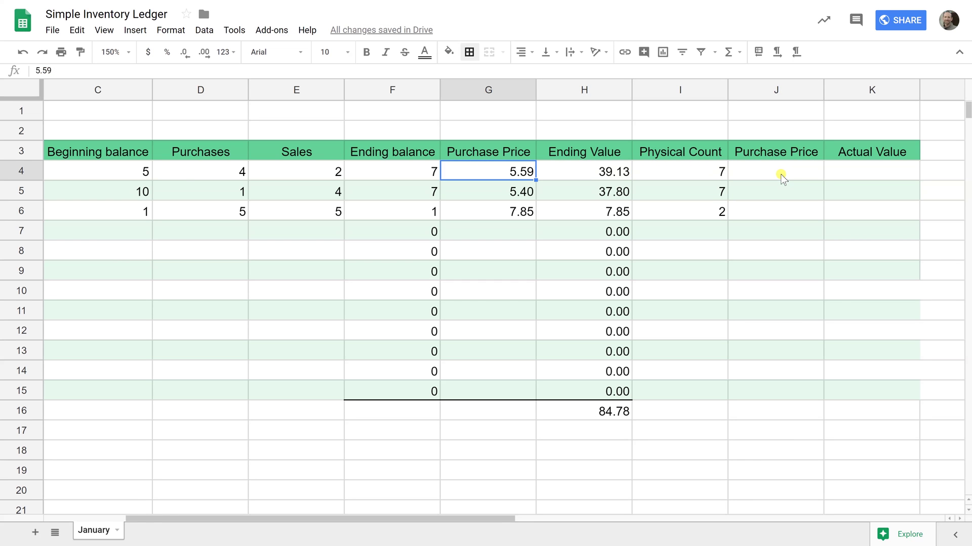
key(shift+Down)
key(shift+Down)
key(ctrl+c)
key(Right)
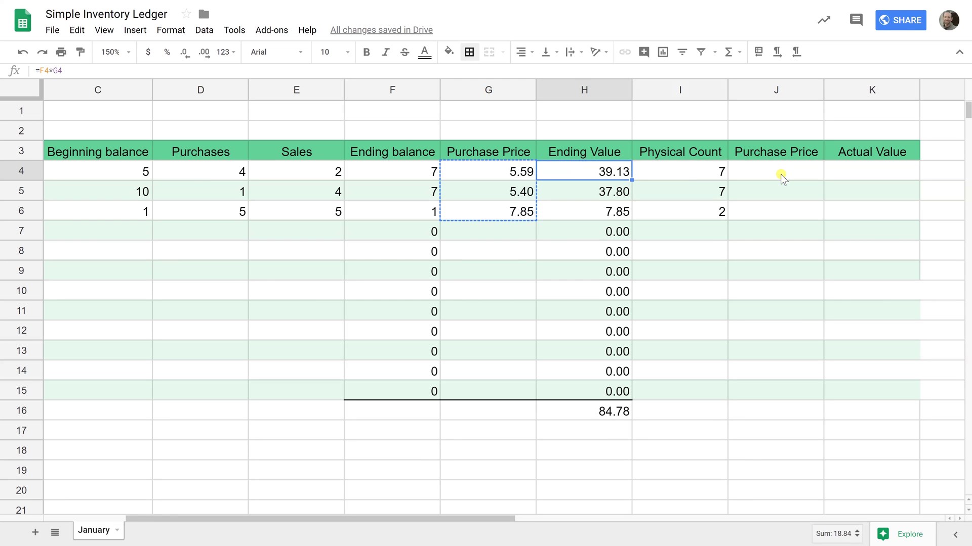
key(Right)
key(Right)
key(ctrl+v)
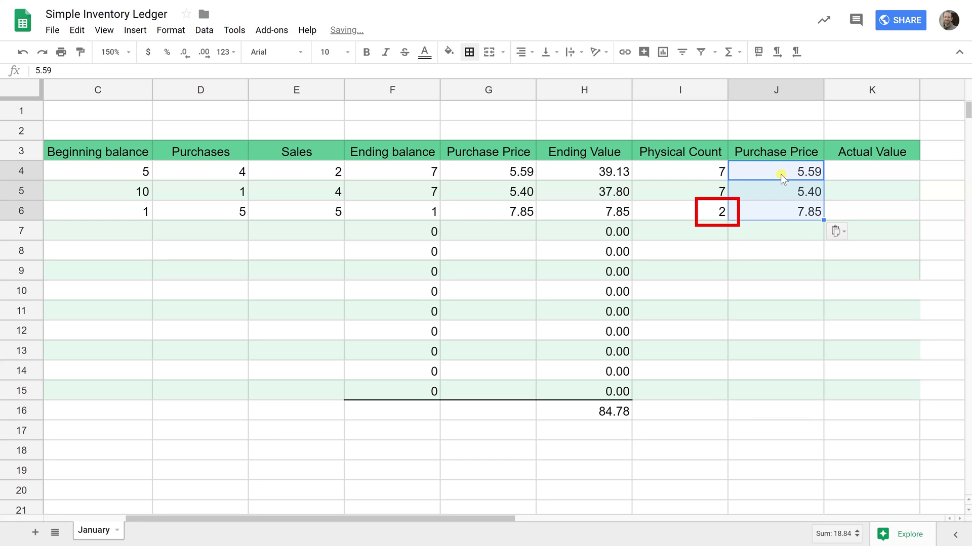
key(Left)
key(Left)
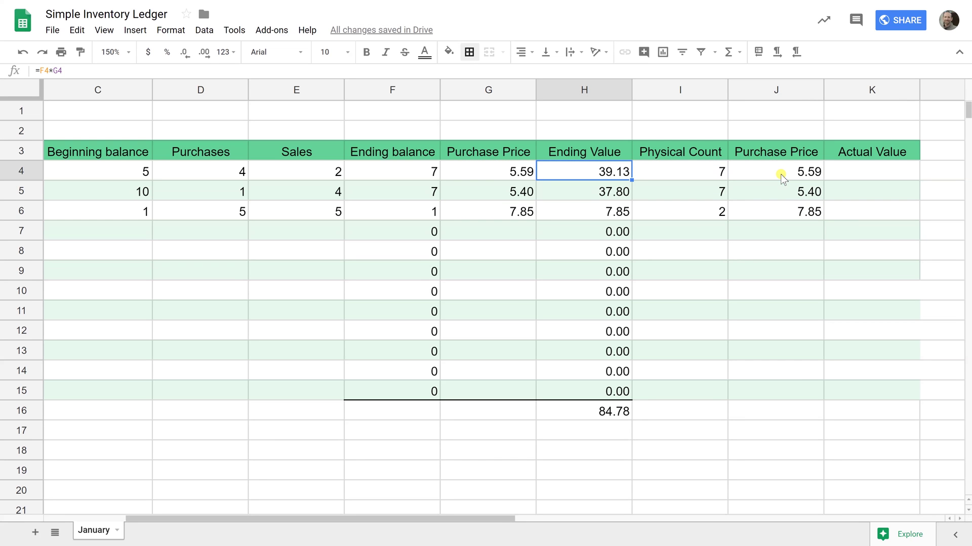
key(shift+Down)
key(shift+Down)
key(shift+Down)
key(shift+Down)
Step: Paste the Ending Value formulas into K4:K16, yielding =I4*J4 values and a 92.63 total
key(ctrl+shift+Down)
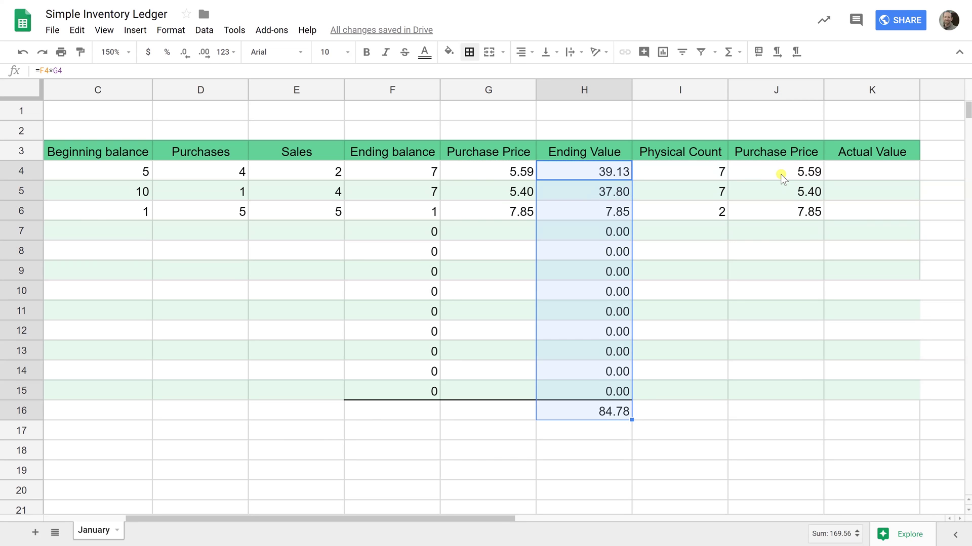
key(ctrl+c)
key(Right)
key(Right)
key(Right)
key(ctrl+v)
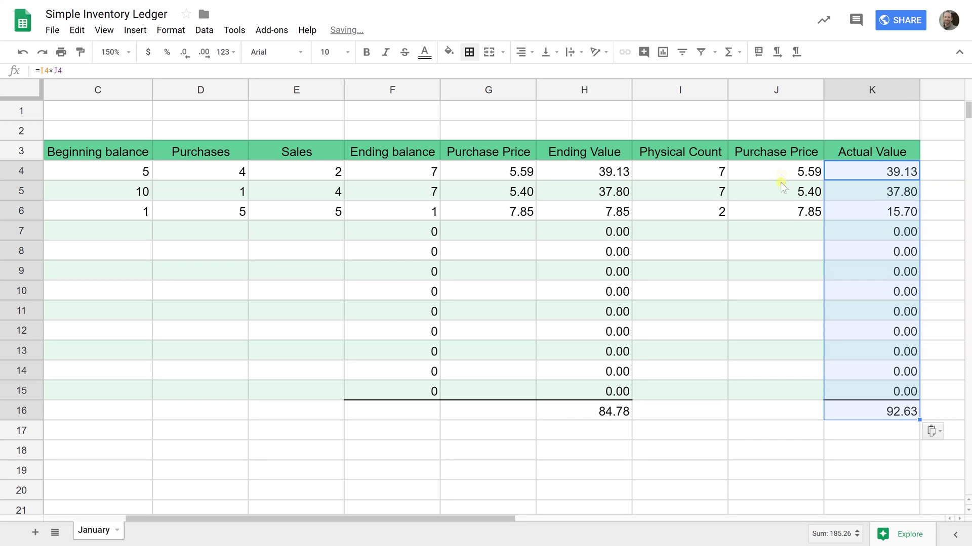
click(867, 415)
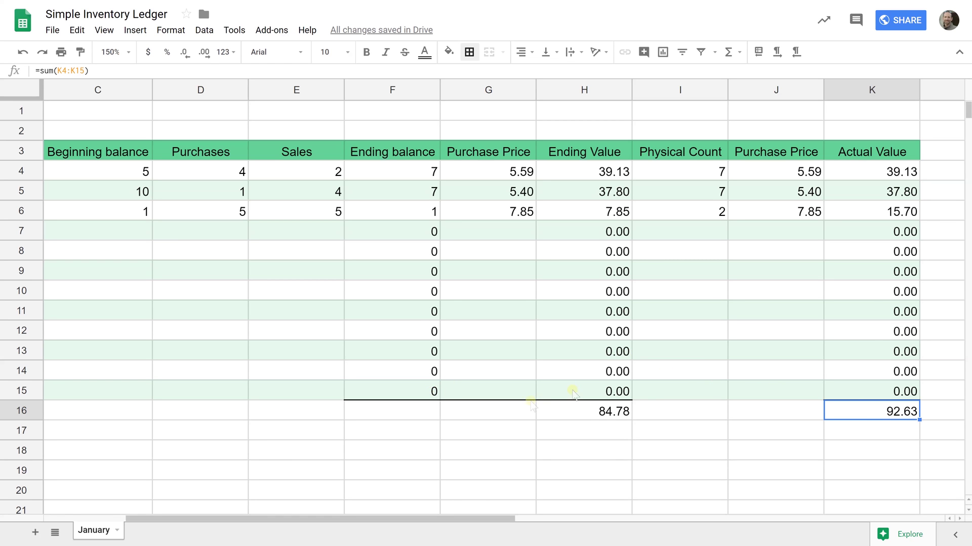
Step: Add a bottom border under cells I15:J15
drag(651, 392, 769, 391)
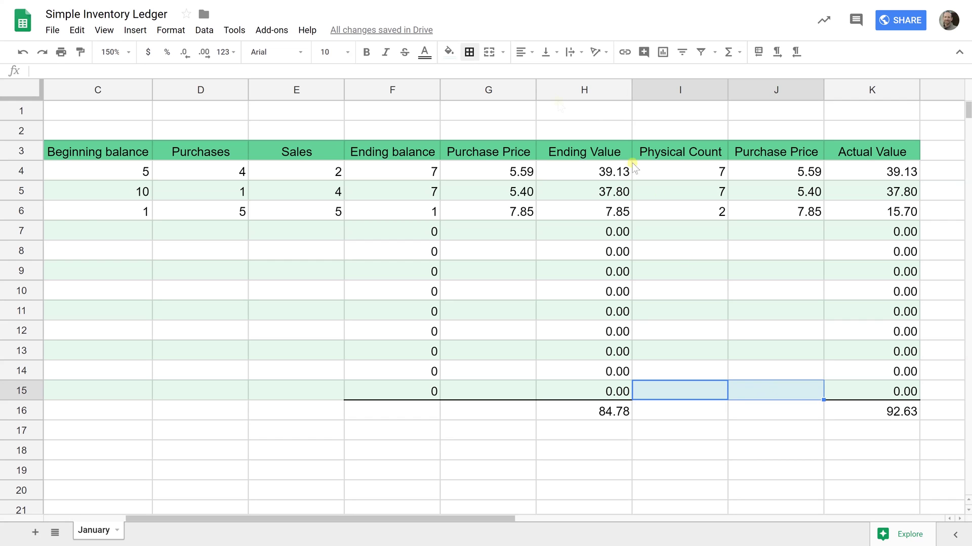
click(471, 53)
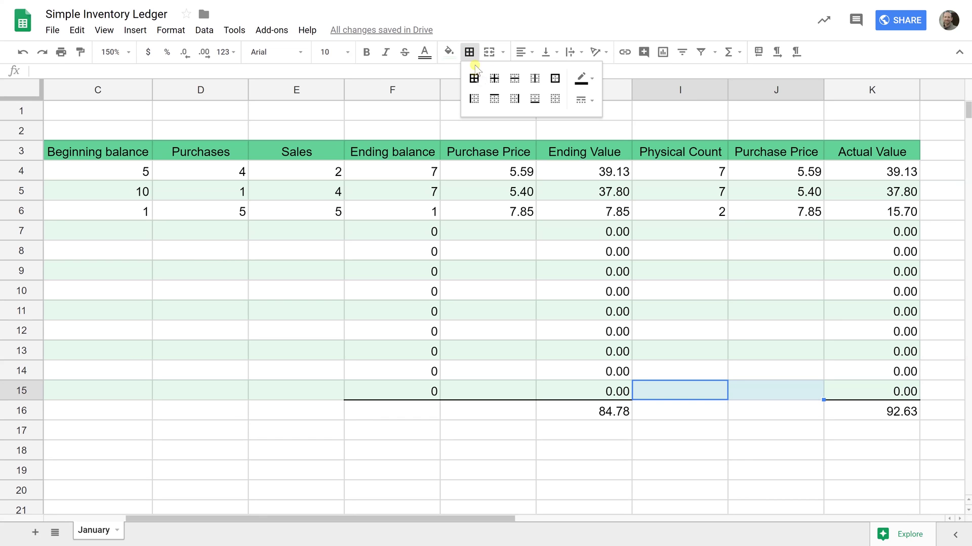
click(536, 100)
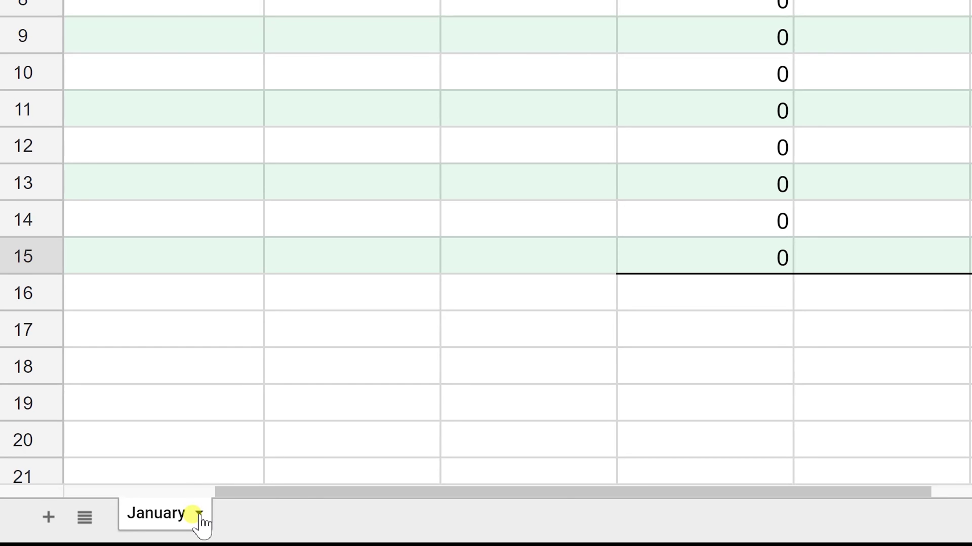
Step: Duplicate the January sheet and name the copy February
click(198, 516)
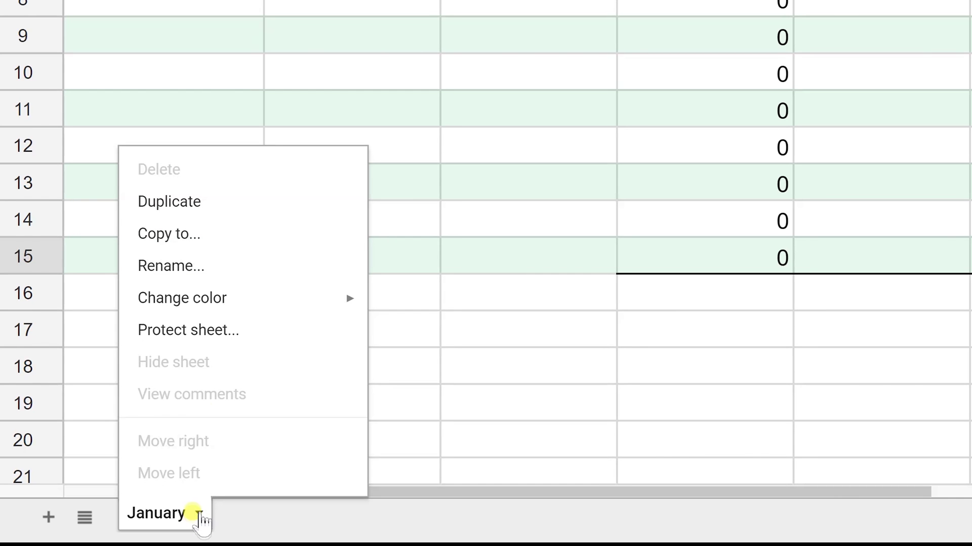
click(149, 209)
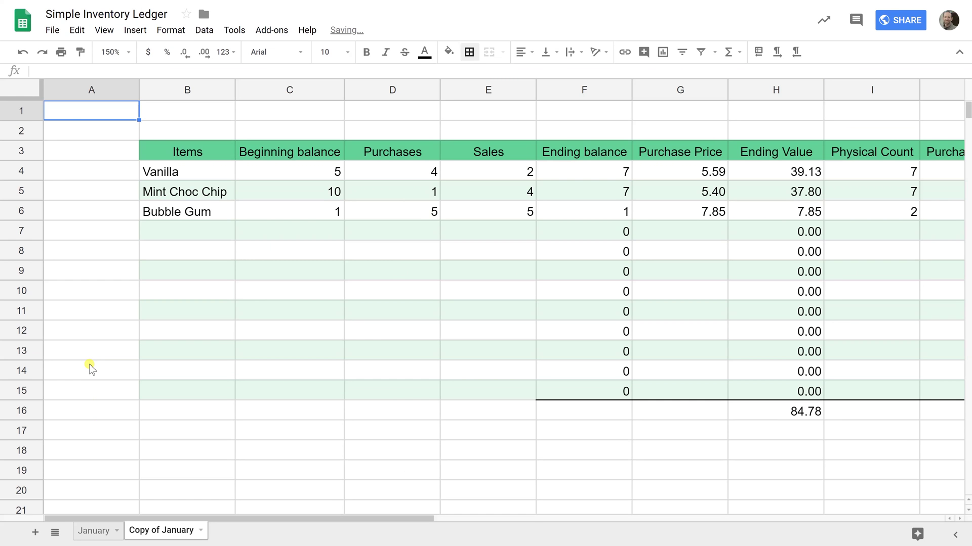
double_click(153, 530)
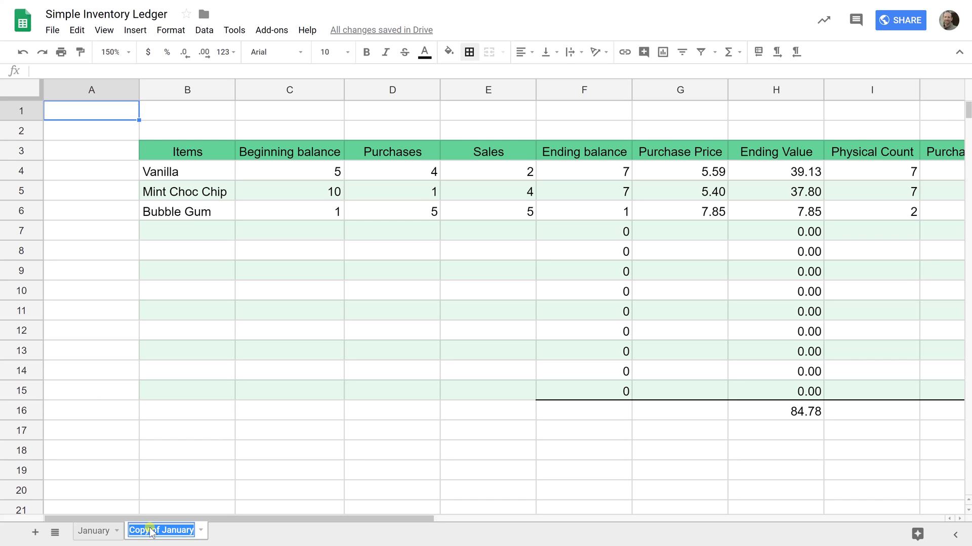
text(Feb)
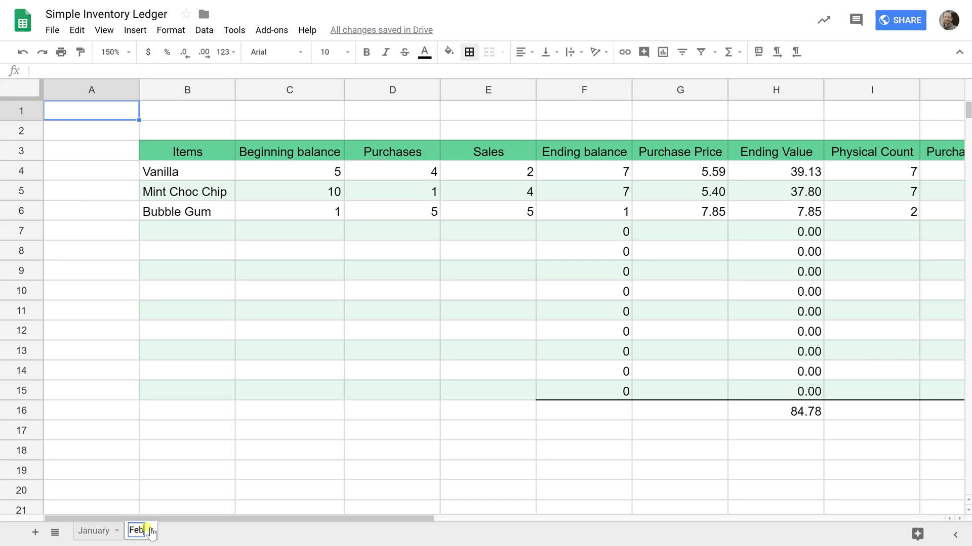
text(ruary)
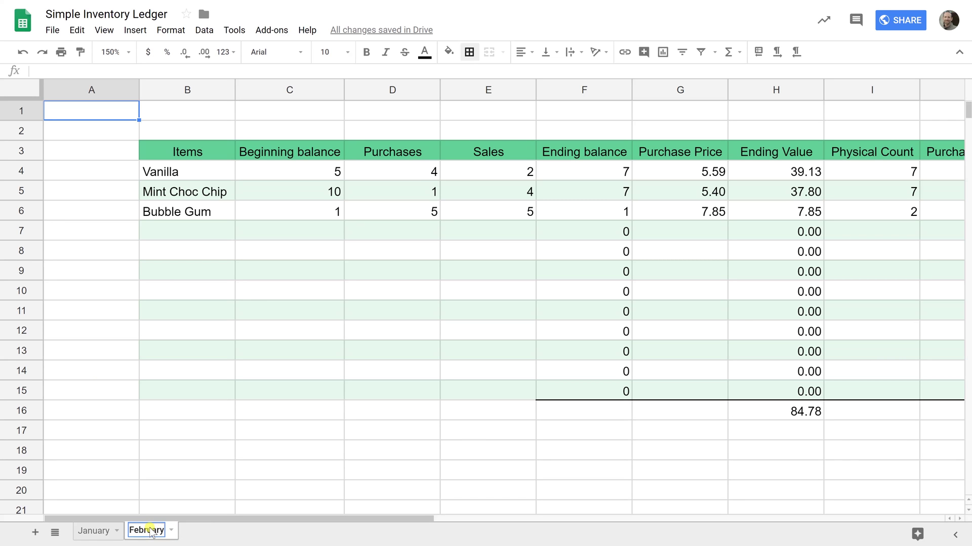
key(Return)
Step: Set February!C4 to =January!I4 and fill it down to C15
drag(216, 172, 223, 213)
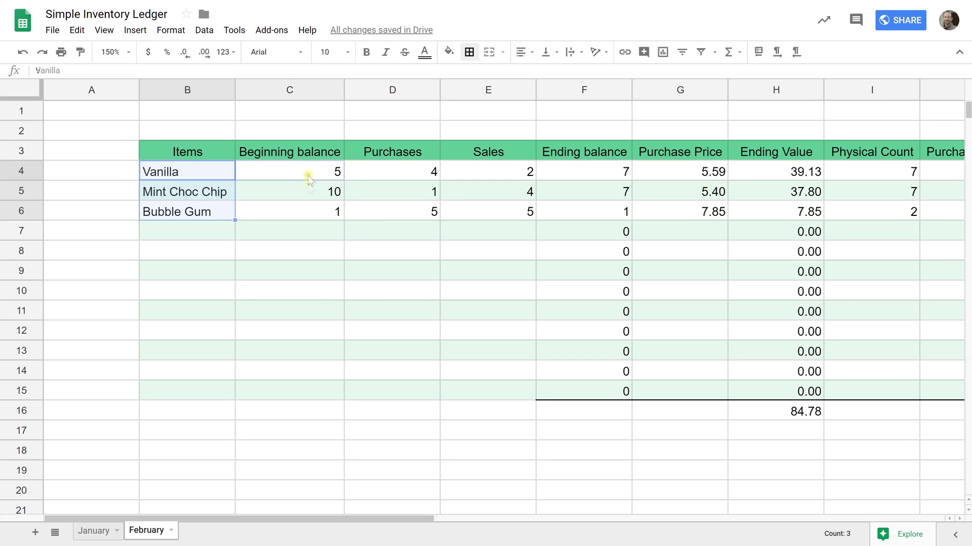
drag(308, 176, 307, 211)
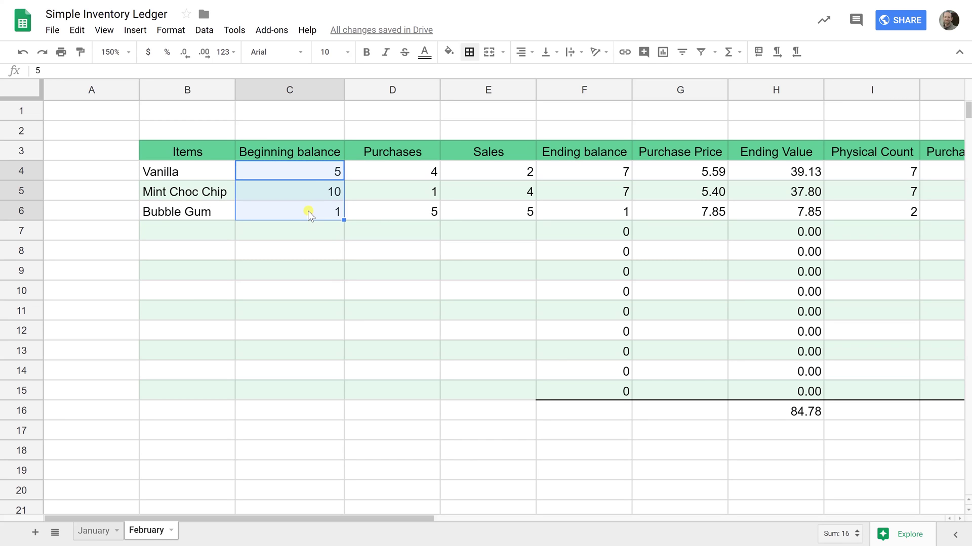
click(314, 174)
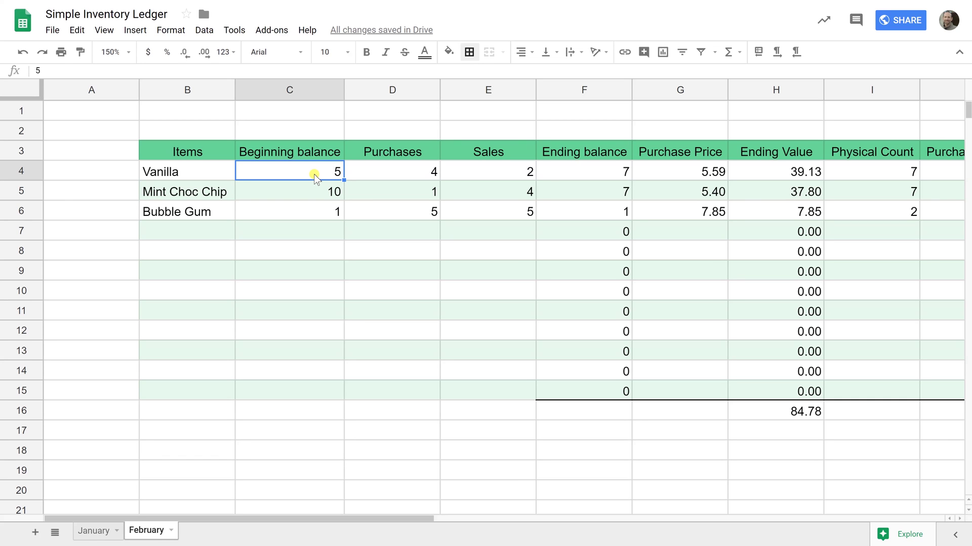
text(=)
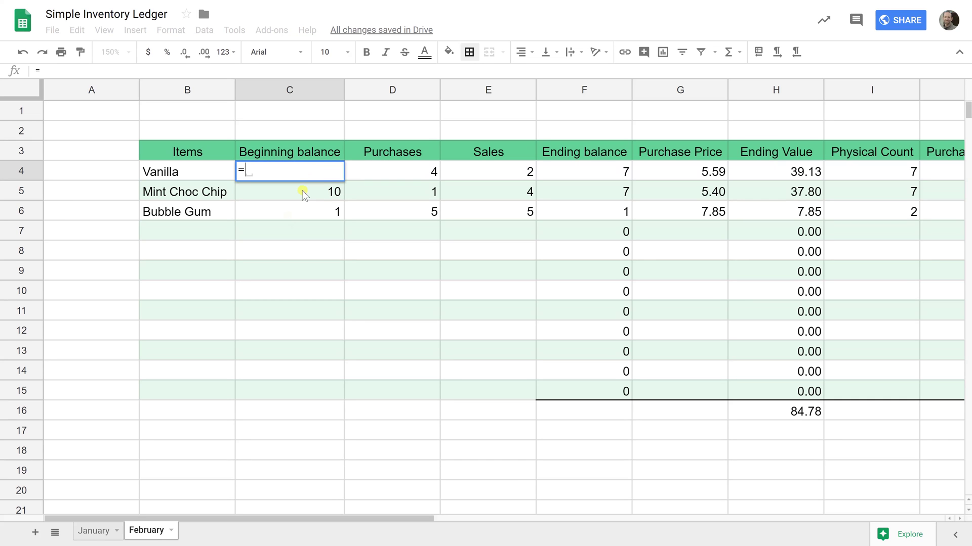
click(101, 532)
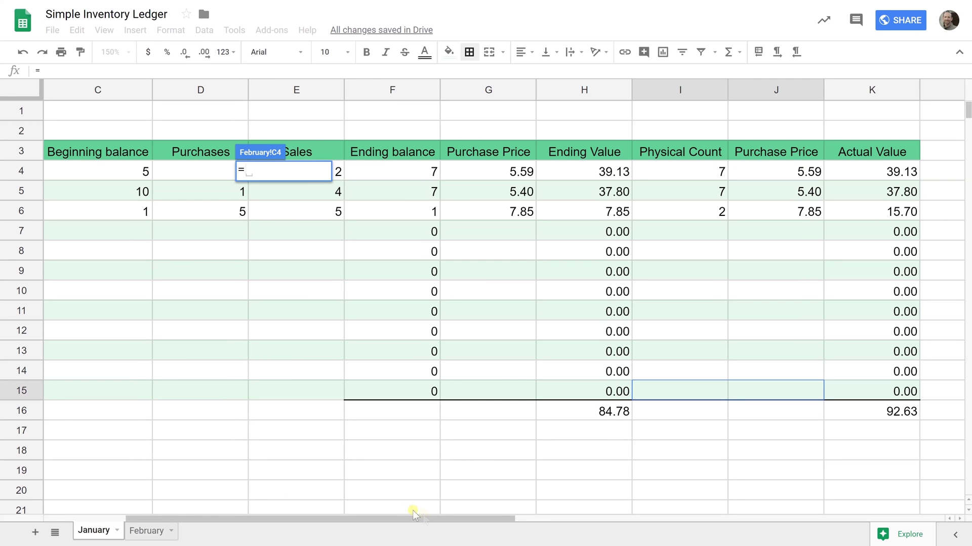
drag(447, 520, 494, 527)
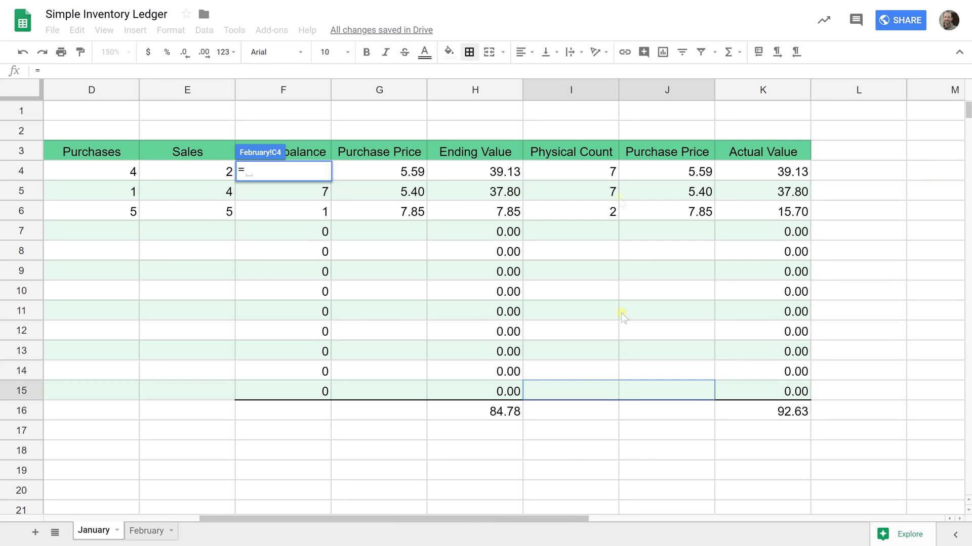
click(605, 173)
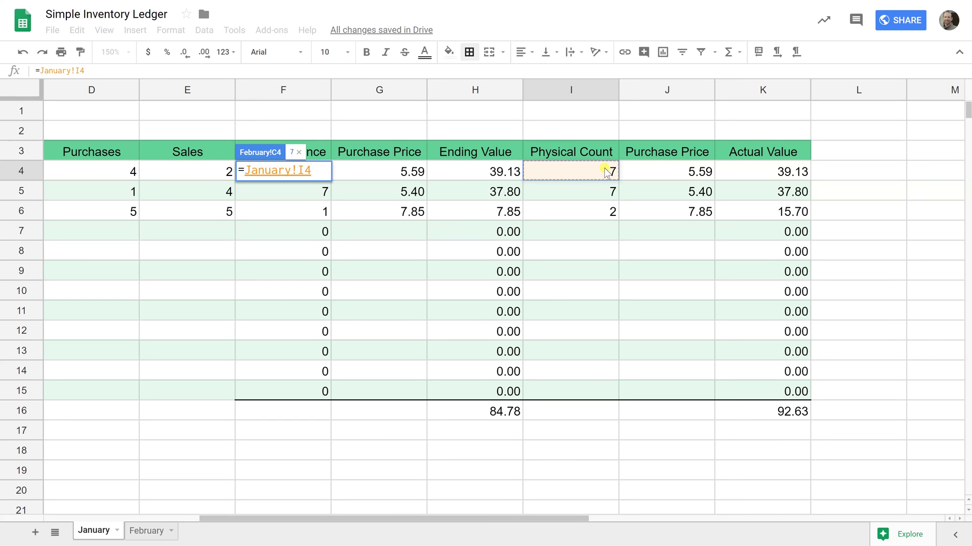
key(Return)
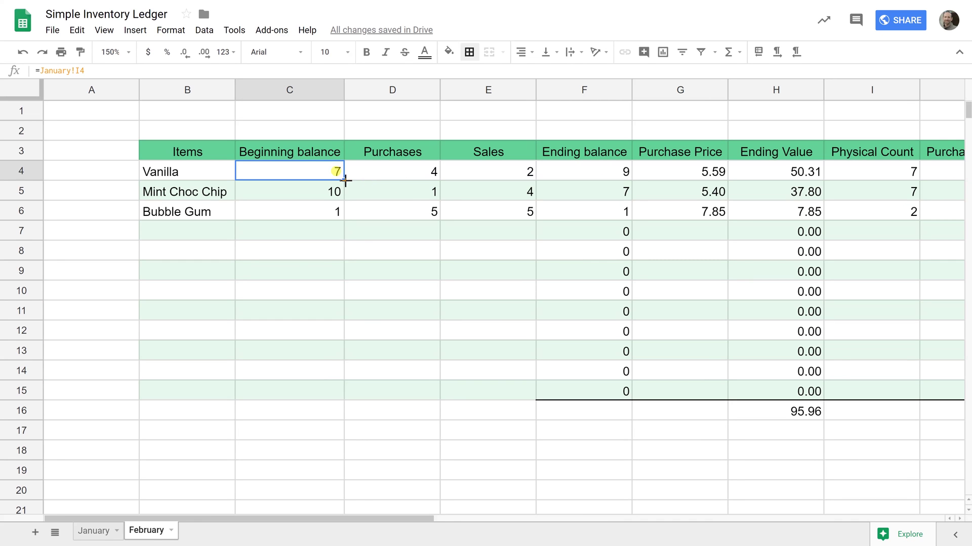
drag(344, 180, 341, 392)
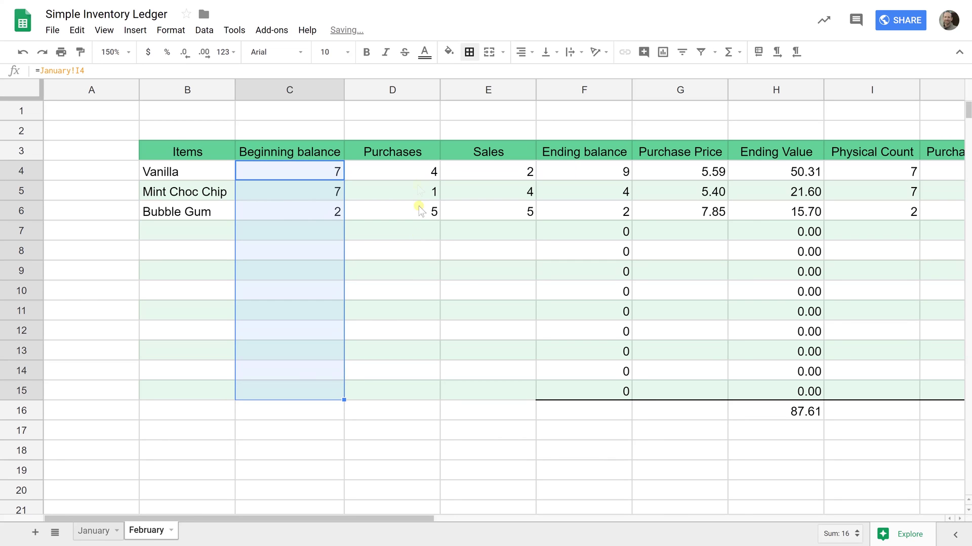
drag(420, 175, 461, 208)
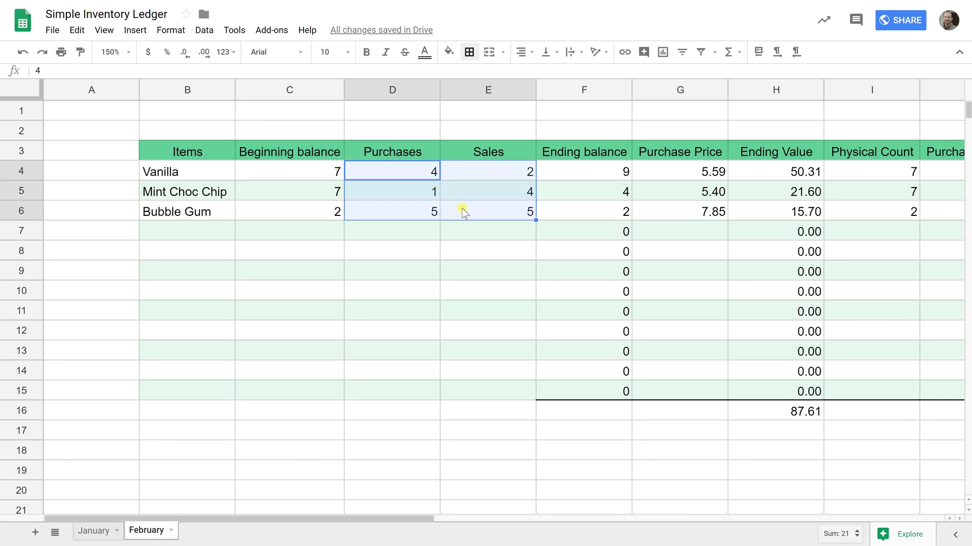
Step: Clear February's purchases and sales in D4:E6, then physical counts and prices in I4:J15
key(Delete)
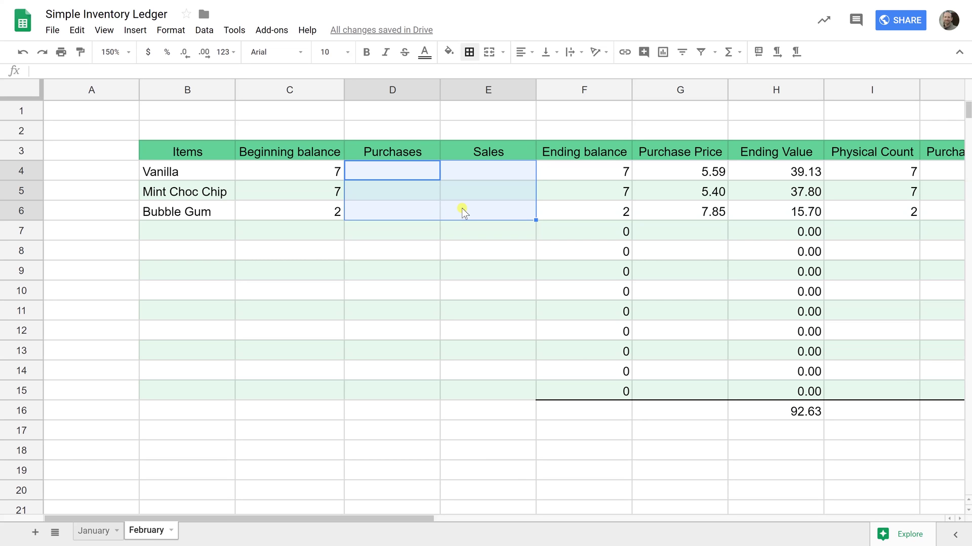
click(566, 177)
click(566, 208)
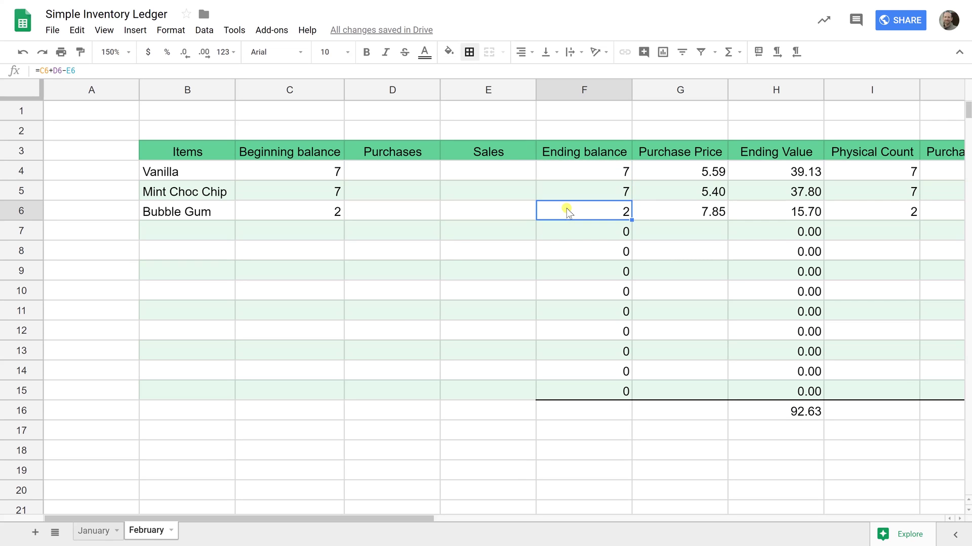
drag(684, 173, 689, 213)
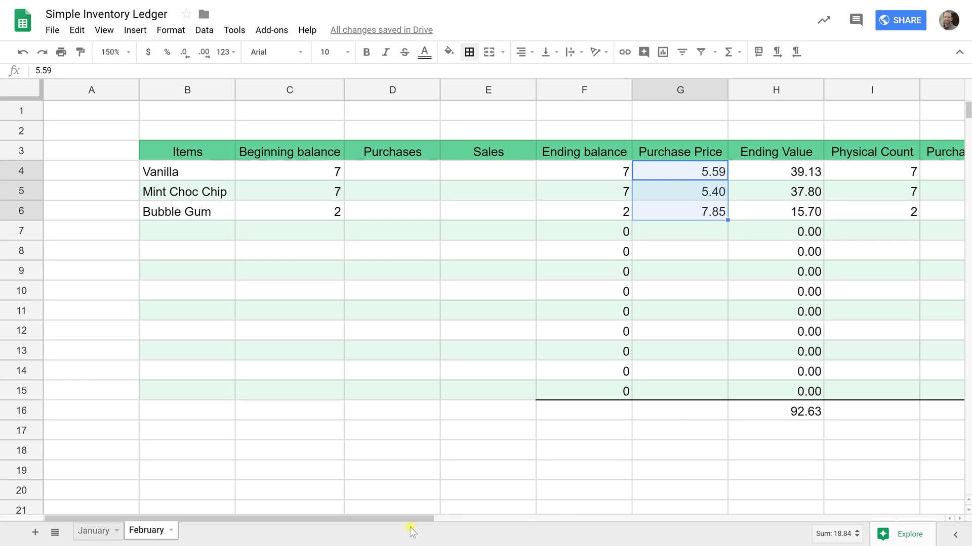
drag(406, 524, 569, 520)
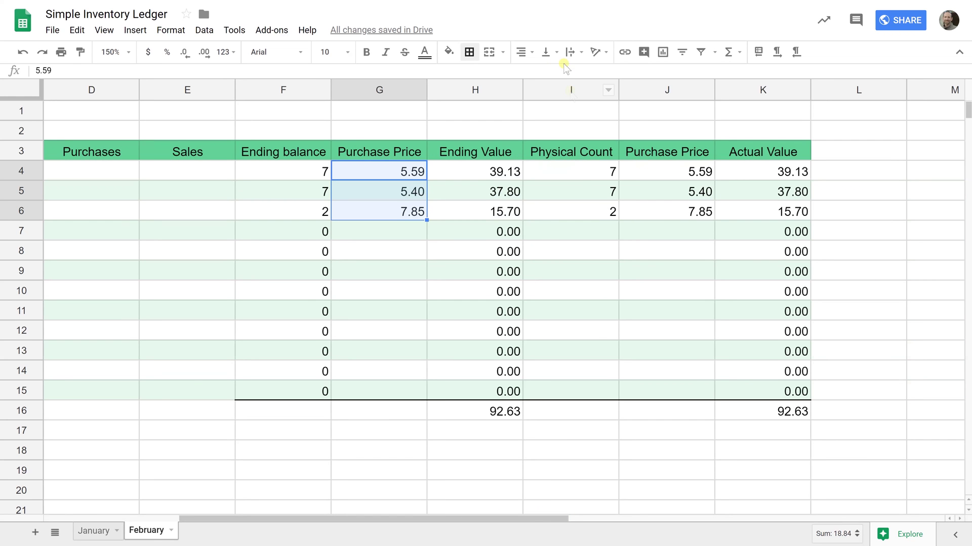
drag(579, 176, 743, 386)
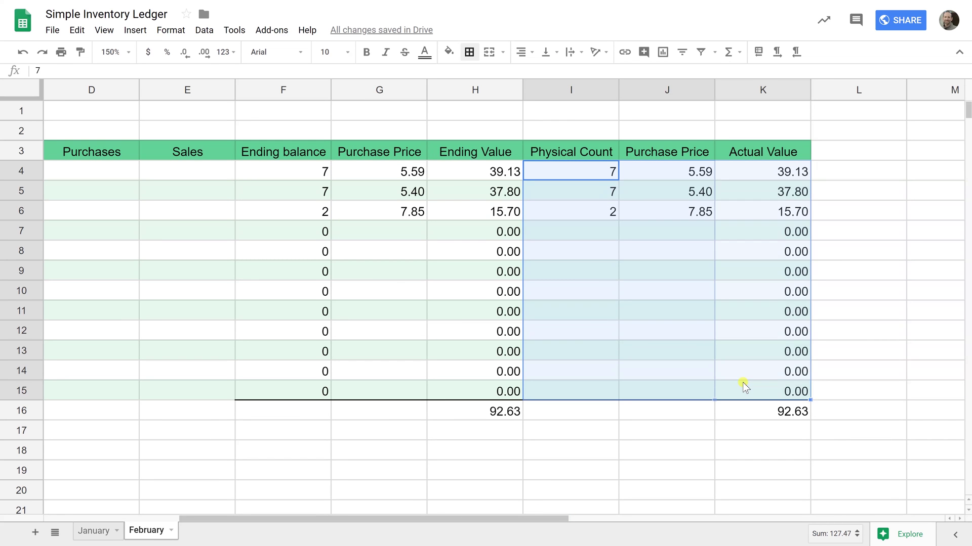
key(shift+Left)
key(Delete)
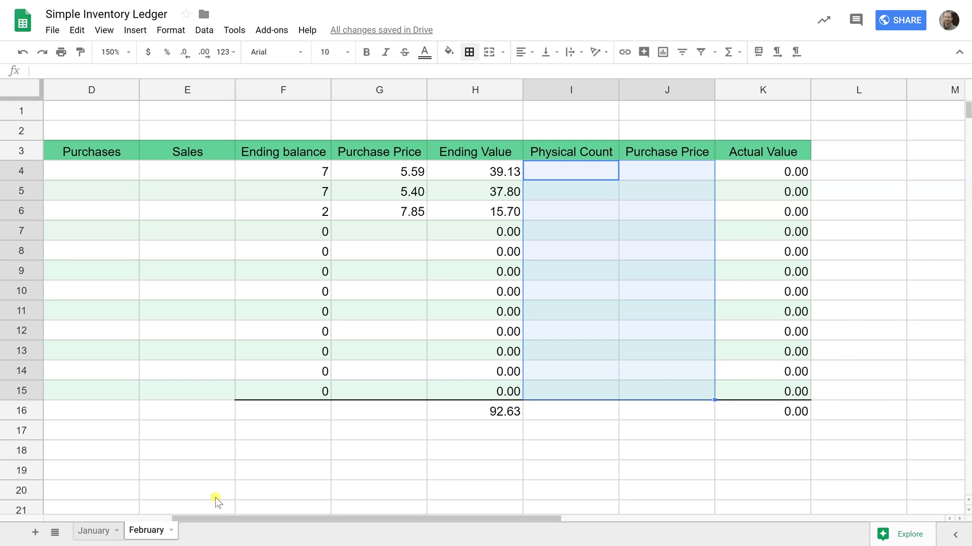
drag(122, 292, 180, 352)
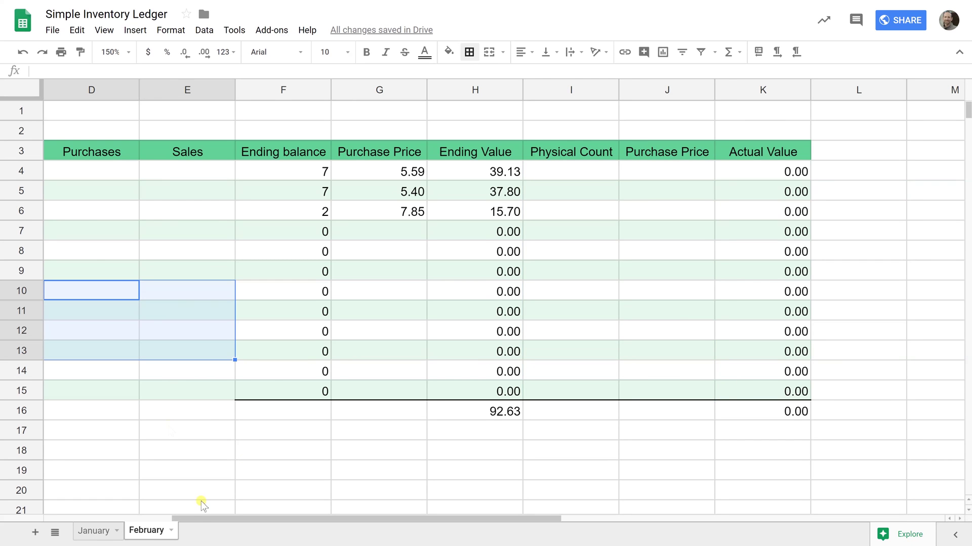
drag(200, 518, 109, 512)
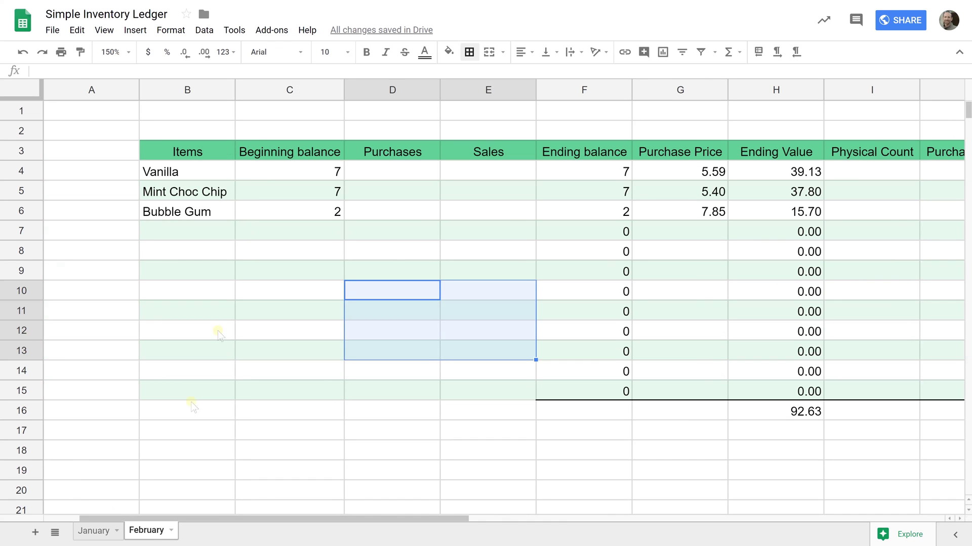
click(250, 250)
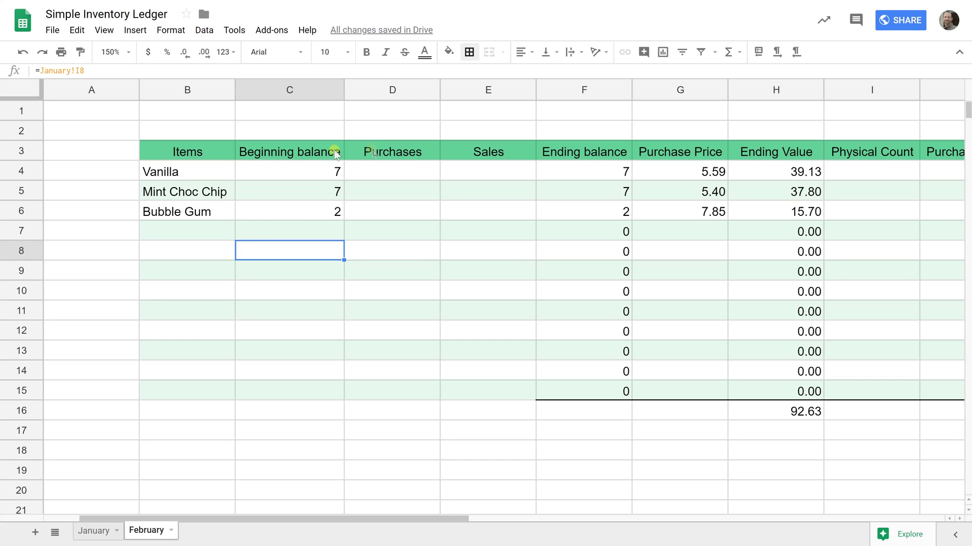
click(384, 149)
click(453, 152)
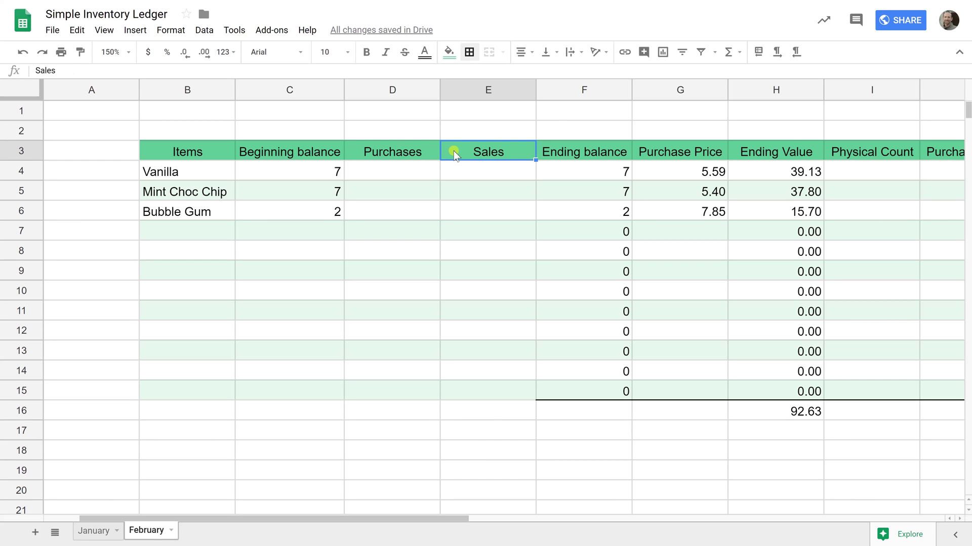
click(400, 152)
click(466, 155)
click(767, 410)
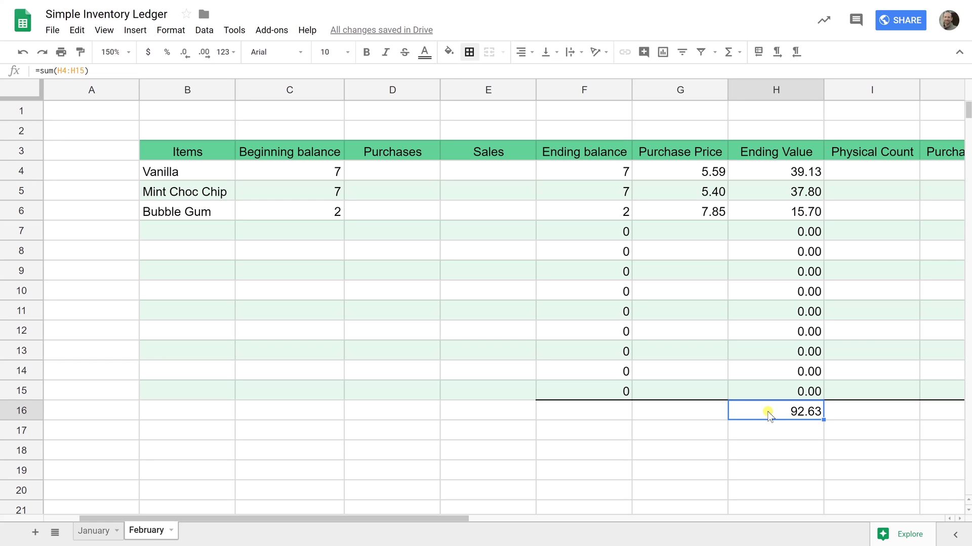